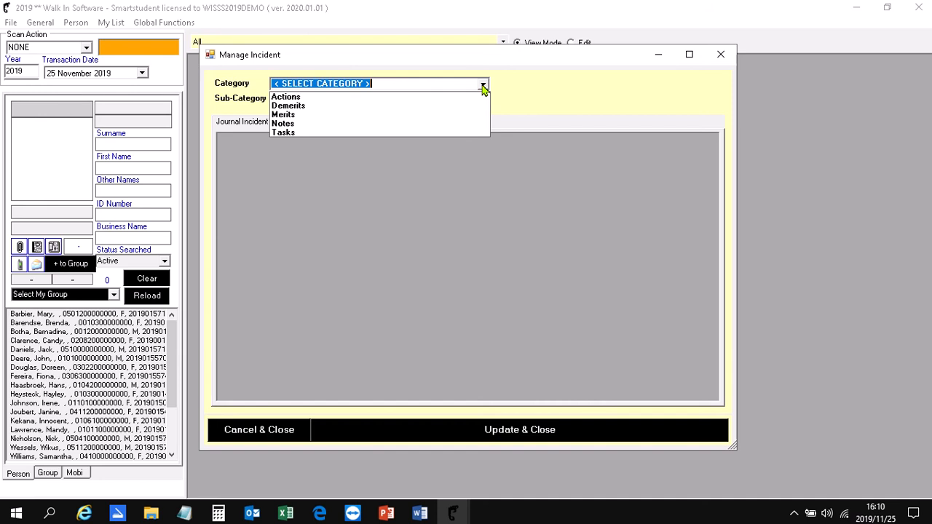
# - Show the Category 1 incidents of the Demerits category and select the Books not at school and Homework not done entries in turn
pyautogui.click(385, 107)
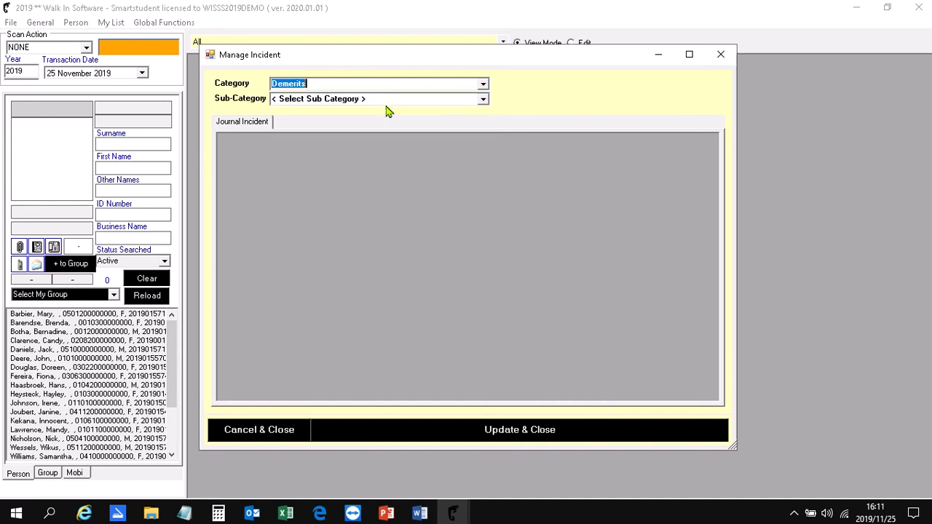
pyautogui.click(483, 99)
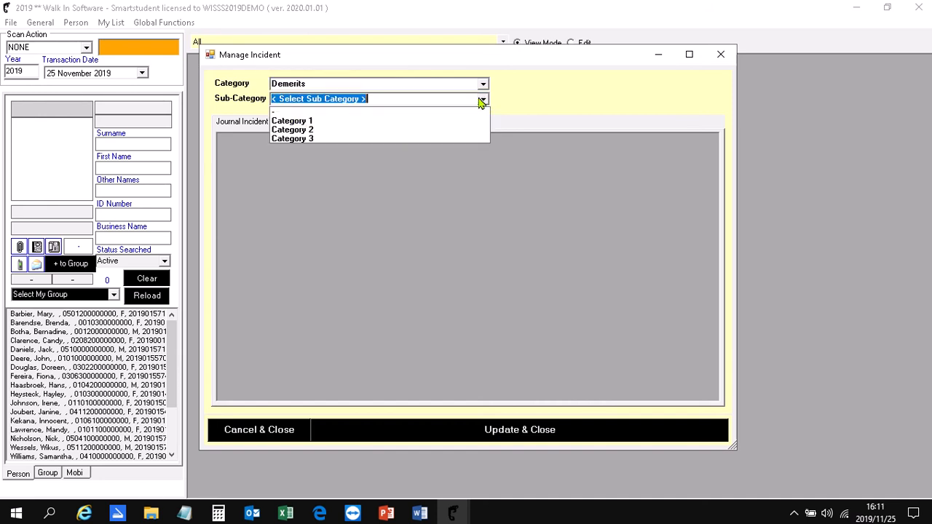
pyautogui.click(406, 123)
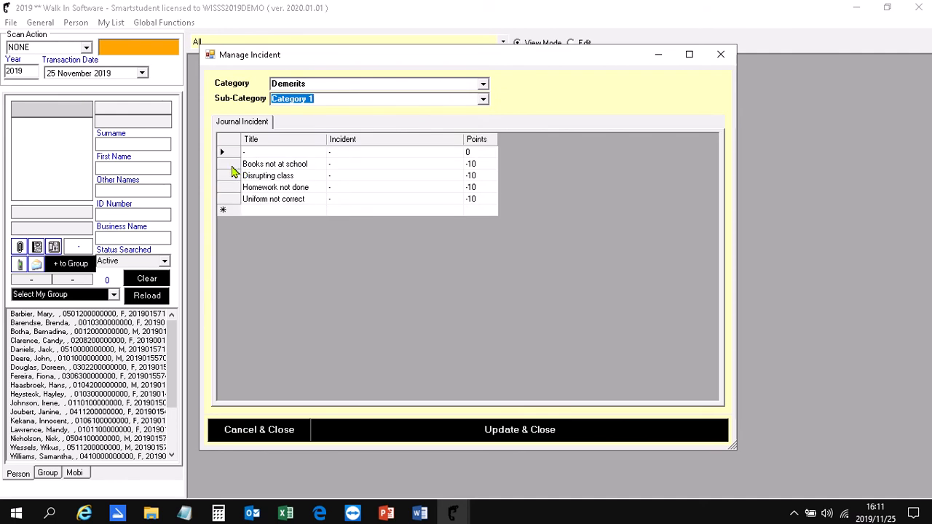
pyautogui.click(233, 166)
pyautogui.click(226, 189)
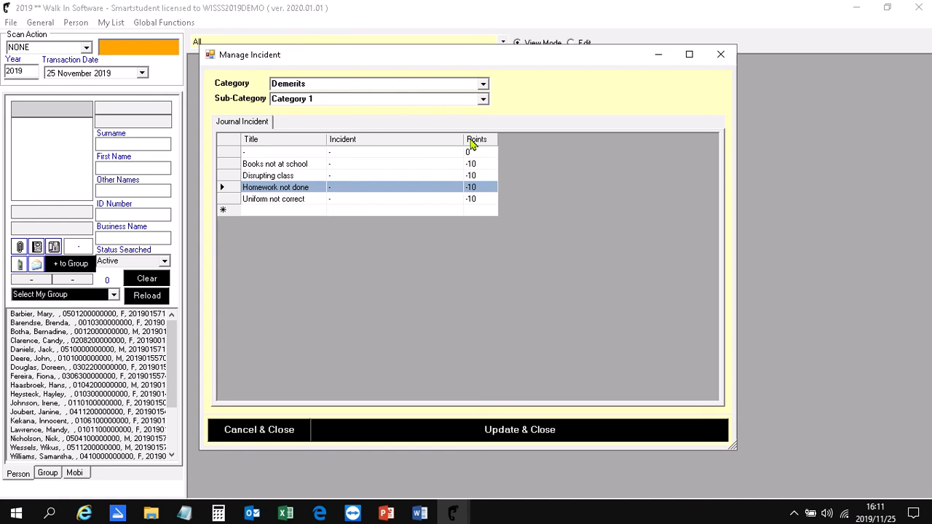
# - Show the Sport incidents of the Merits category and select the Attending sportsday entry
pyautogui.click(484, 84)
pyautogui.click(446, 118)
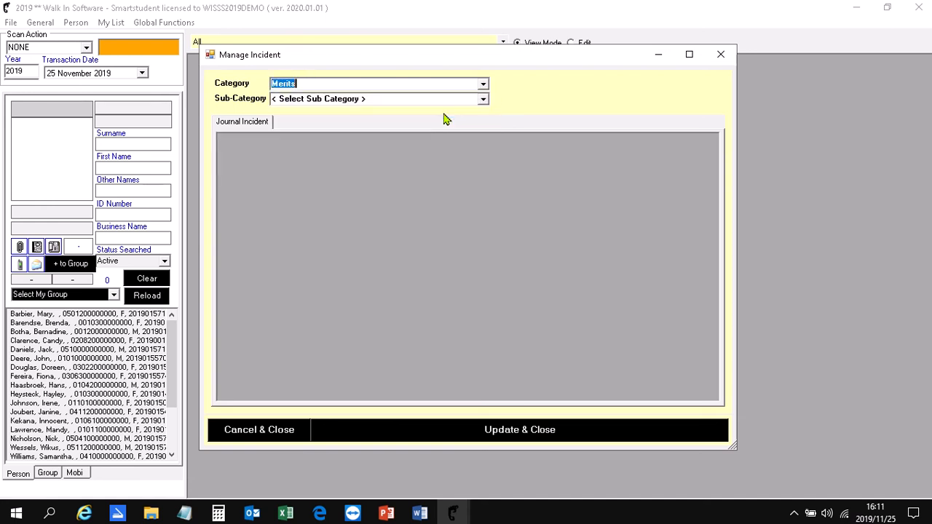
pyautogui.click(484, 102)
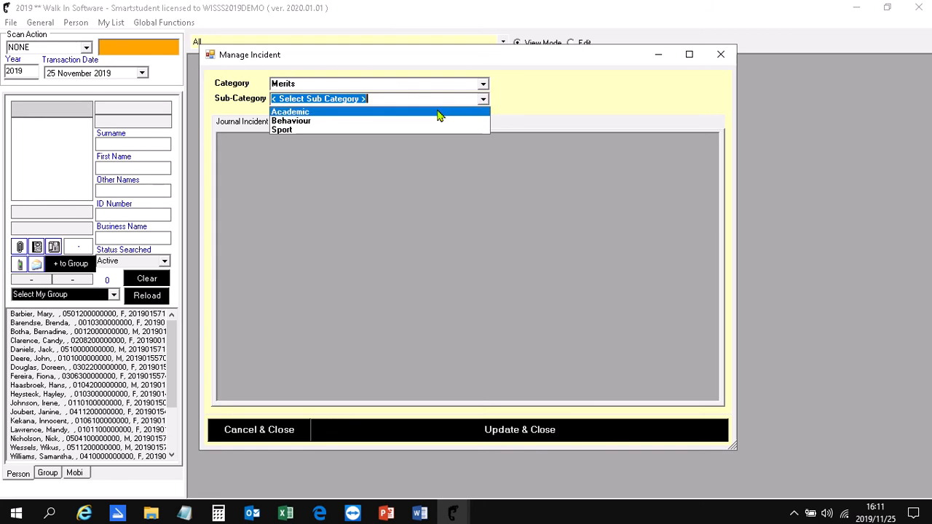
pyautogui.click(360, 131)
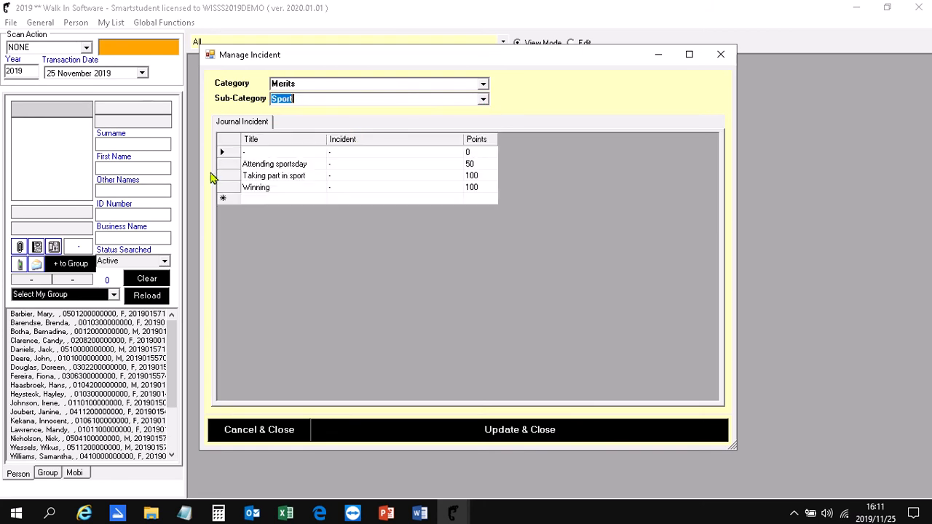
pyautogui.click(231, 164)
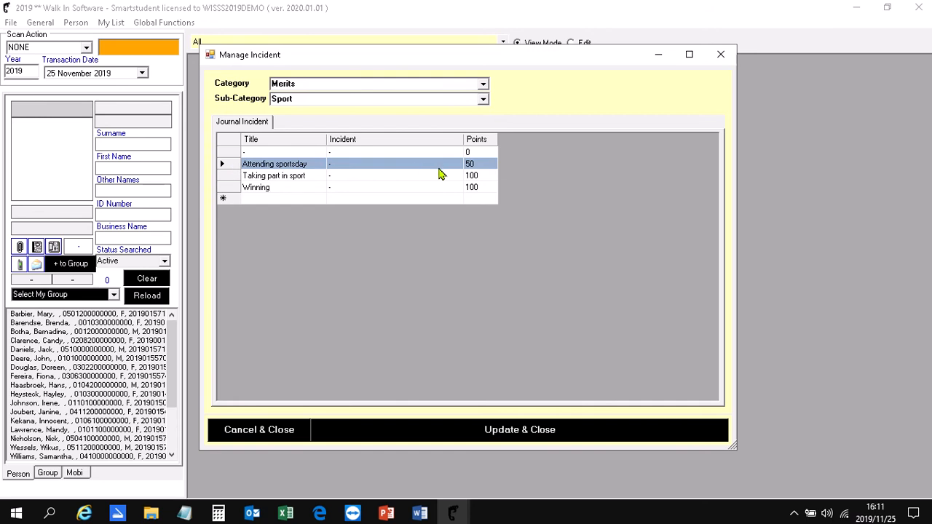
pyautogui.click(483, 100)
pyautogui.click(483, 99)
# - Show the Detention incidents of the Actions category, followed by those for Meeting with parents
pyautogui.click(485, 85)
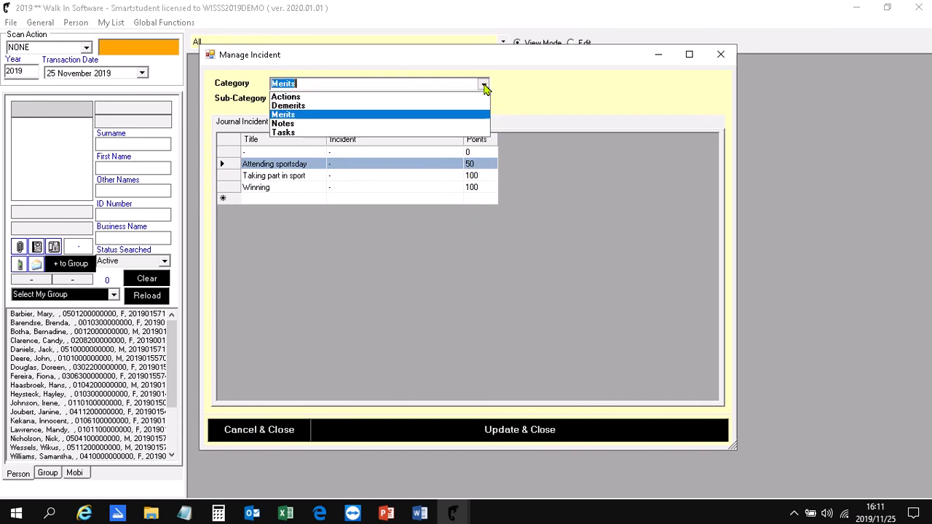
pyautogui.click(424, 97)
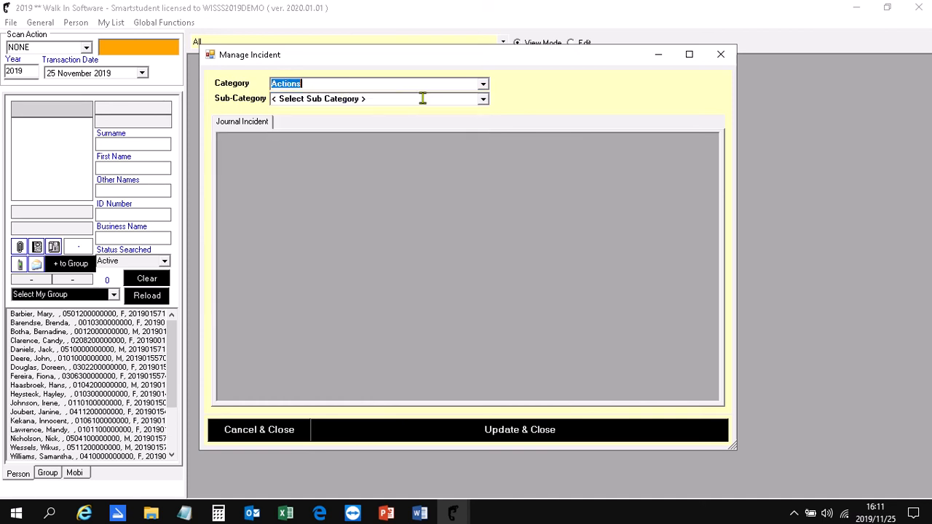
pyautogui.click(482, 100)
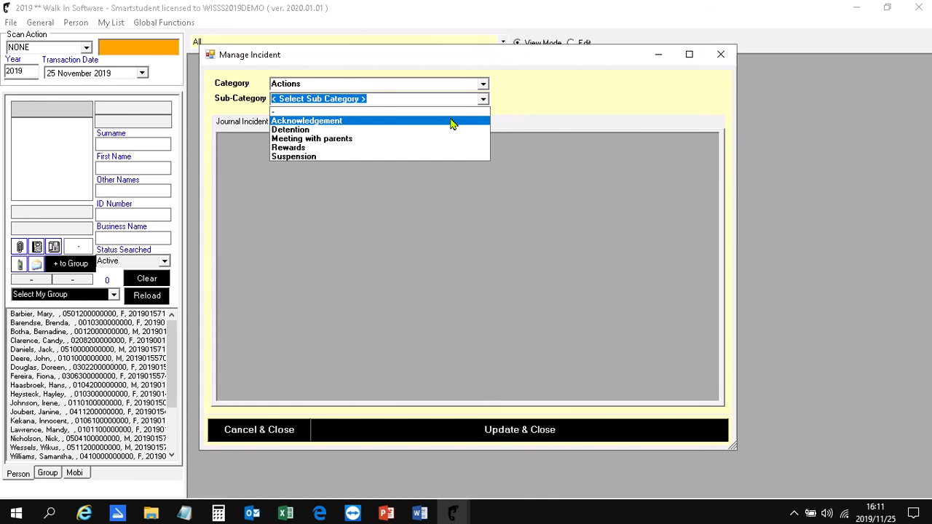
pyautogui.click(386, 131)
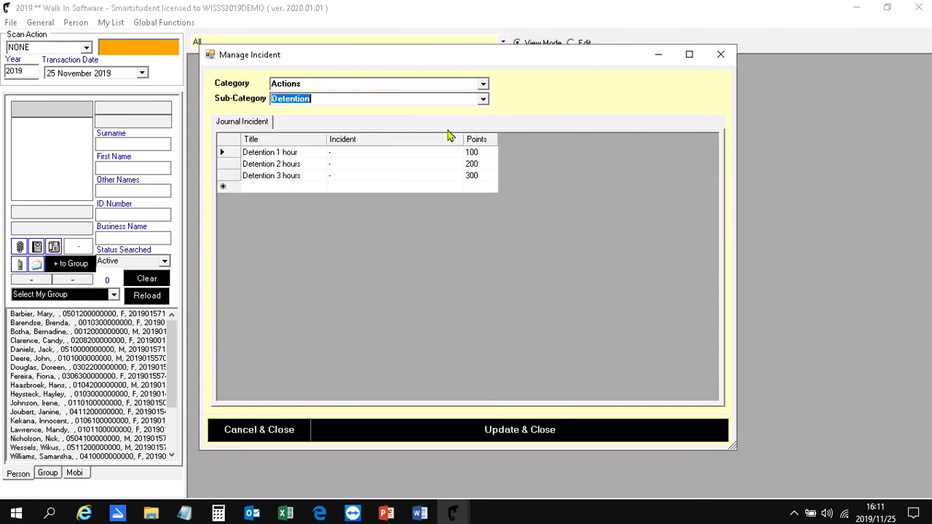
pyautogui.click(482, 101)
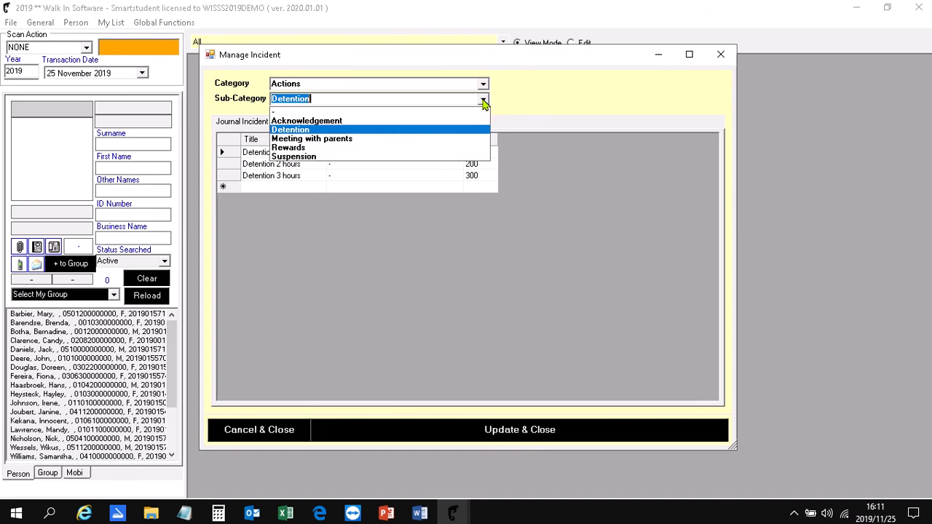
pyautogui.click(426, 141)
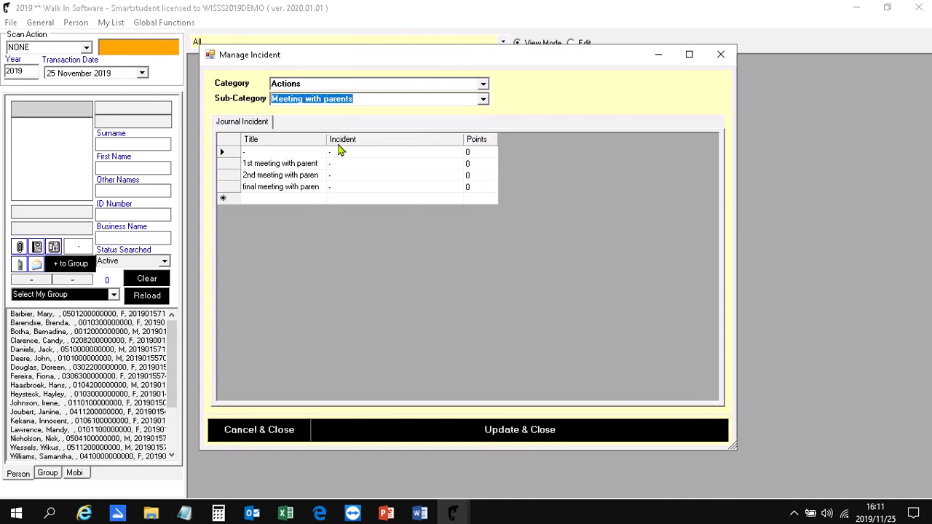
# - Review the Acknowledgement, Rewards and Suspension incidents under Actions, and close Manage Incident without updating
pyautogui.click(483, 101)
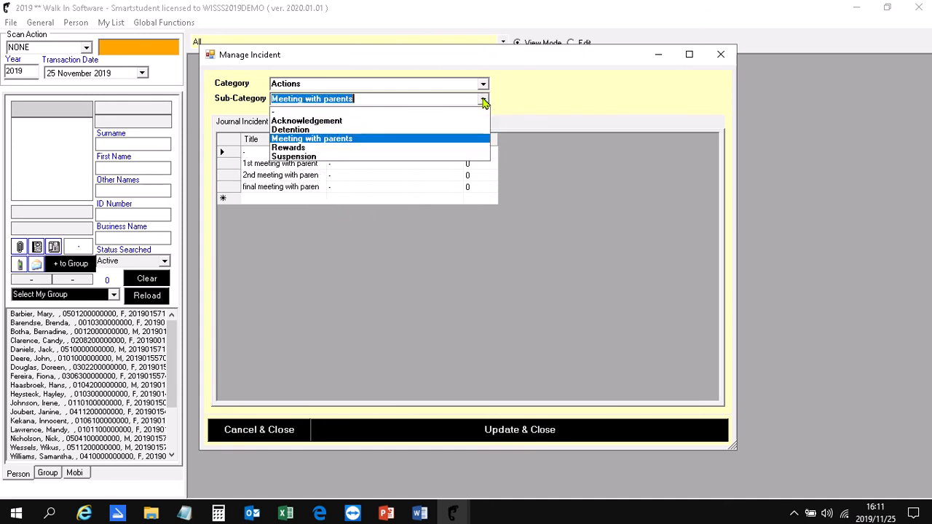
pyautogui.click(445, 124)
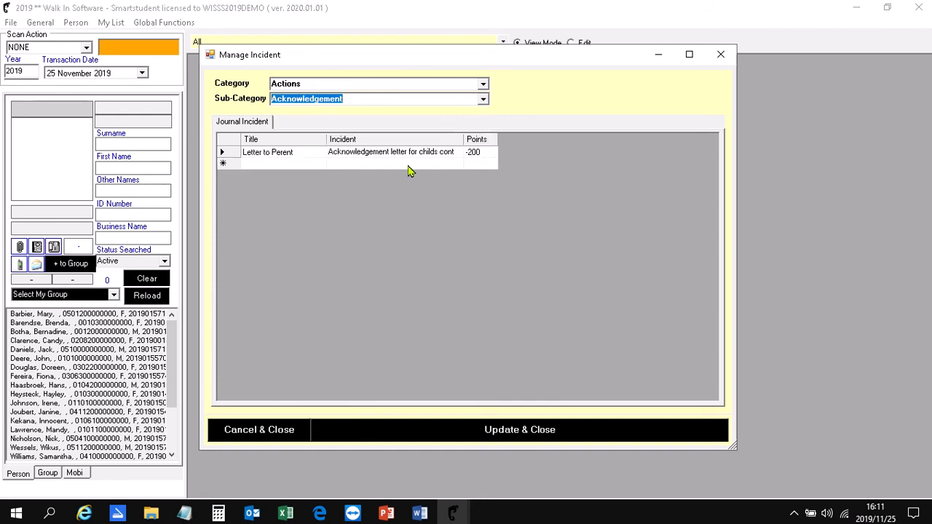
pyautogui.click(483, 100)
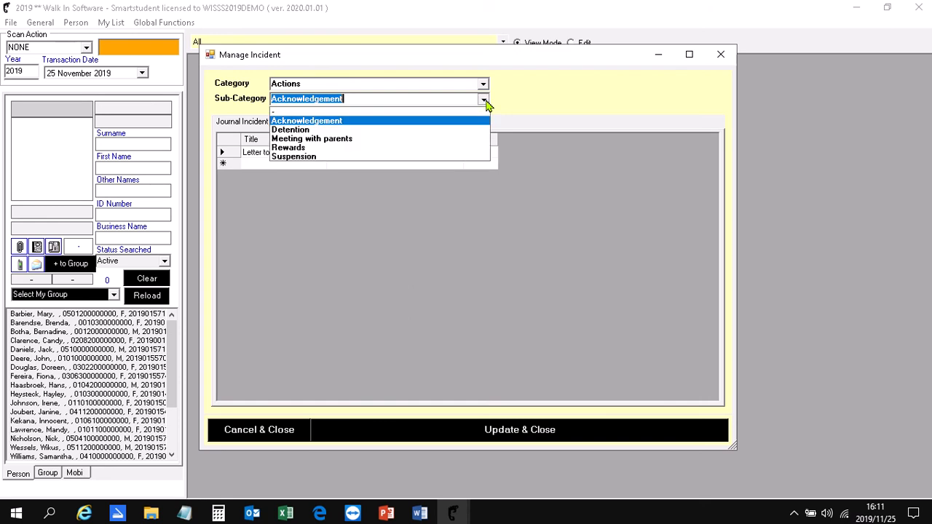
pyautogui.click(423, 148)
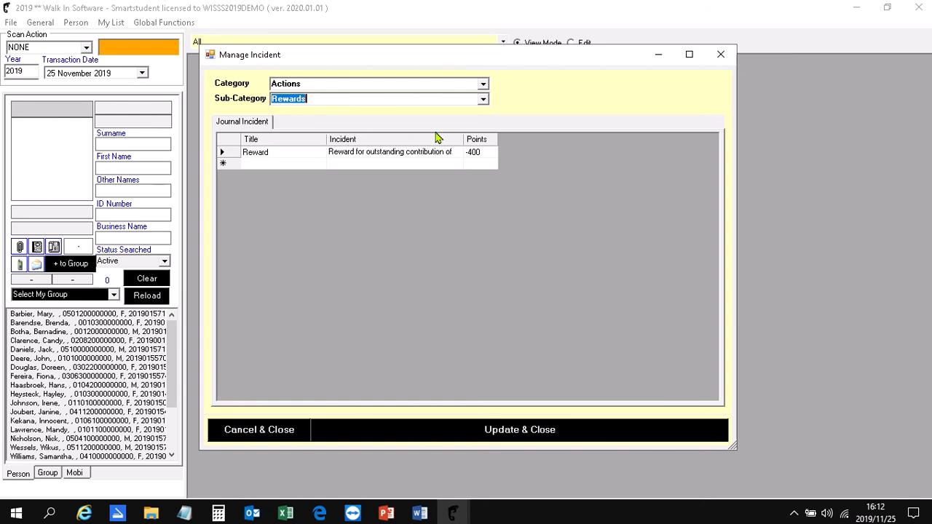
pyautogui.click(483, 101)
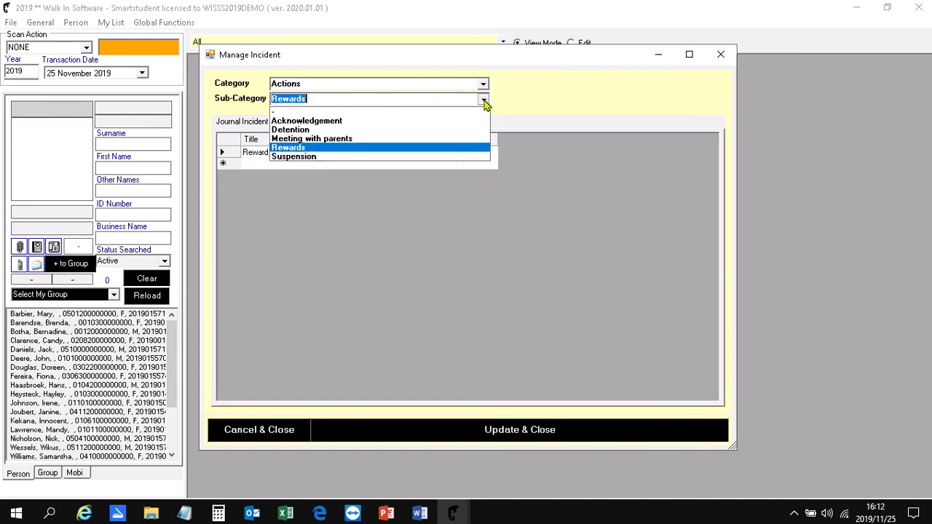
pyautogui.click(434, 156)
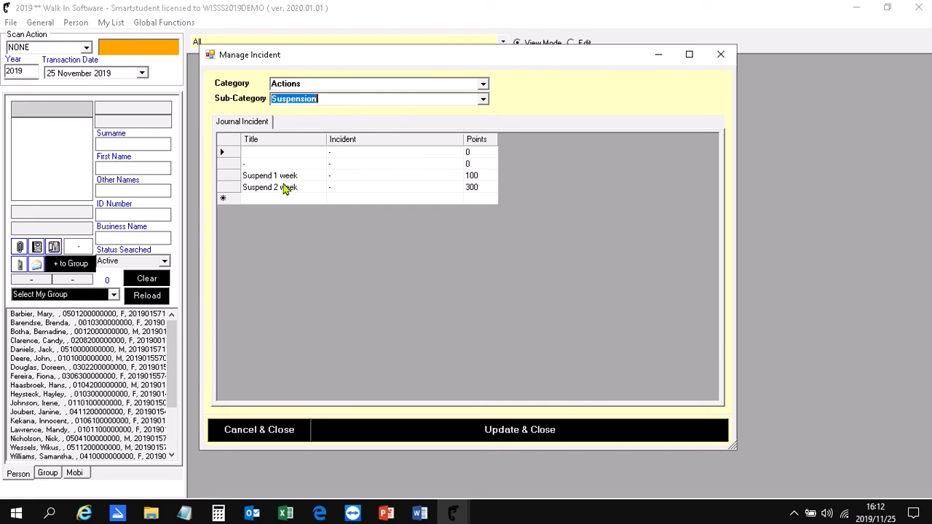
pyautogui.click(277, 432)
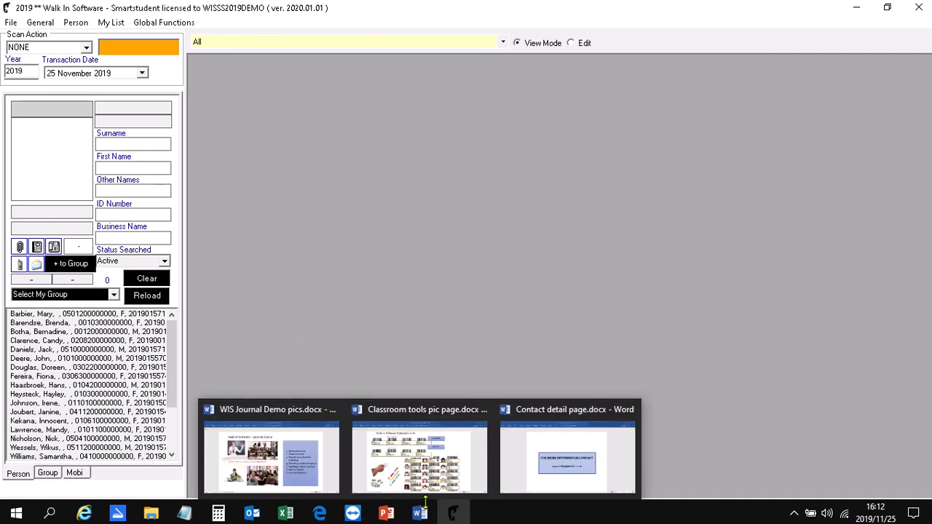
# - Switch to the Word document Classroom tools pic page.docx and examine its demerit, merit and learner barcodes
pyautogui.moveTo(422, 516)
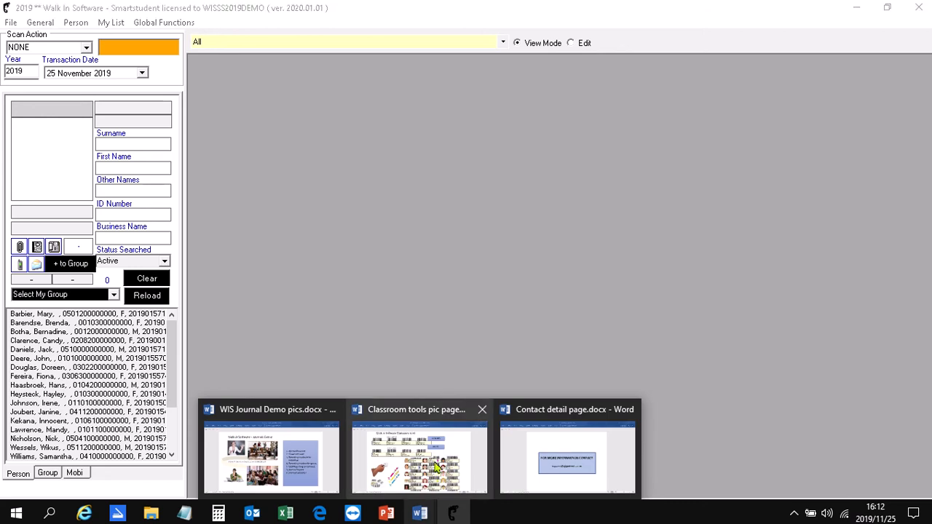
pyautogui.click(420, 444)
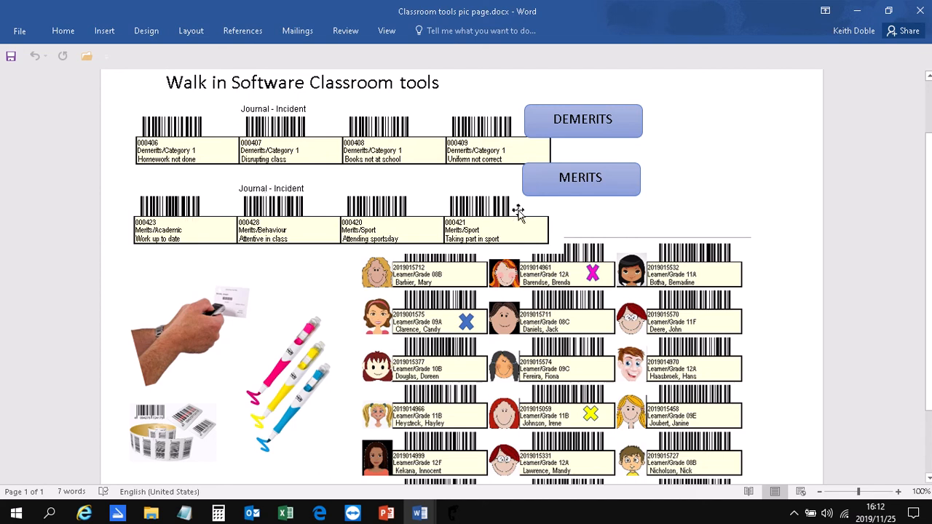
pyautogui.click(293, 263)
pyautogui.scroll(-2, 293, 264)
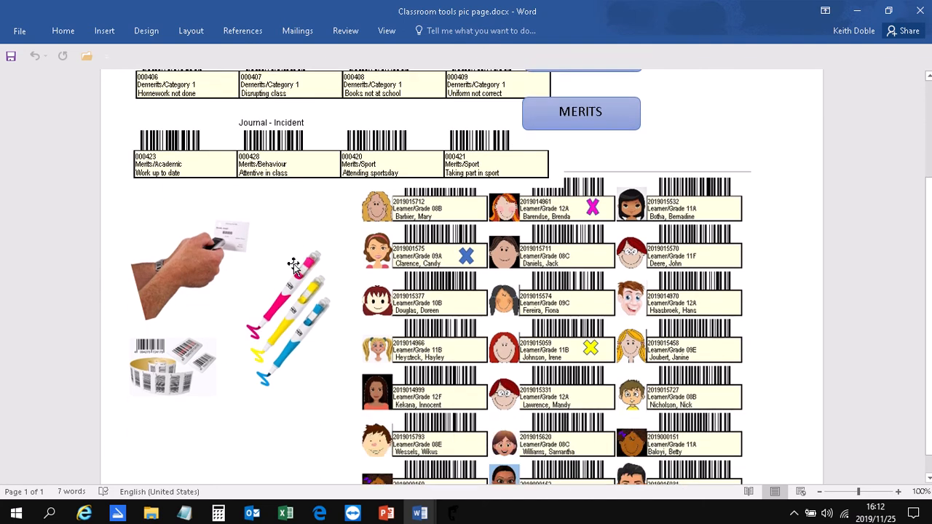
pyautogui.scroll(-1, 293, 263)
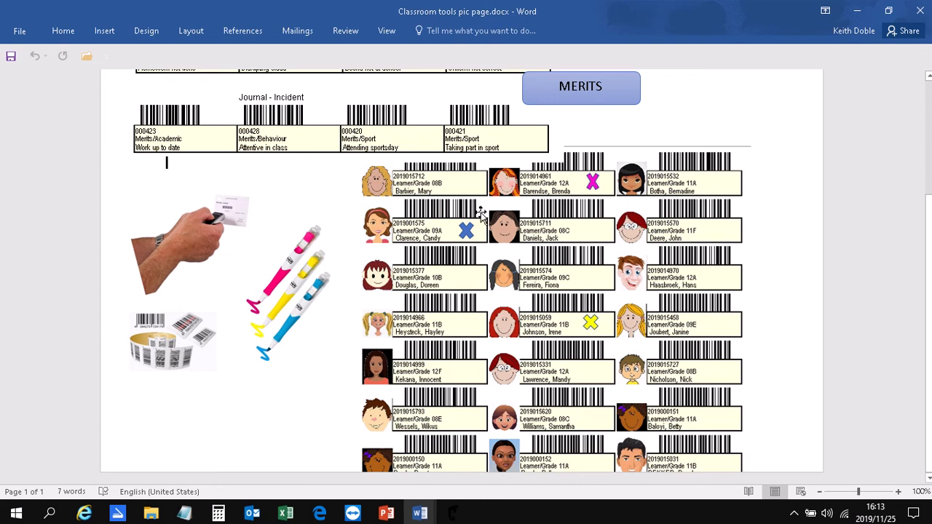
pyautogui.scroll(1, 362, 262)
pyautogui.scroll(2, 361, 262)
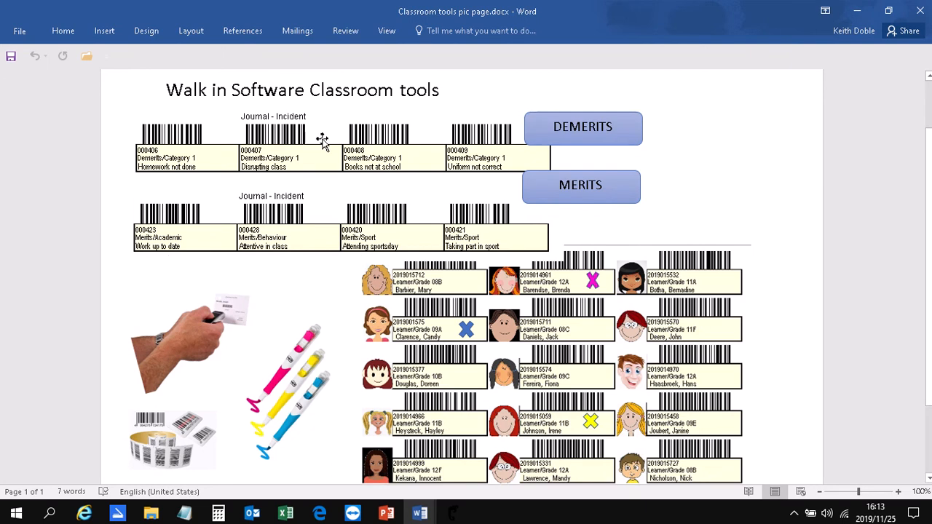
pyautogui.scroll(-2, 293, 289)
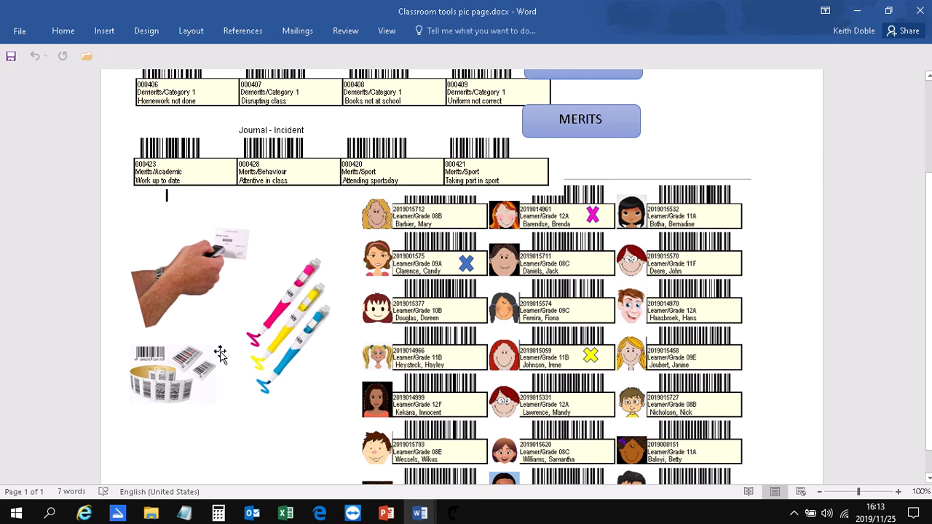
pyautogui.scroll(-1, 234, 402)
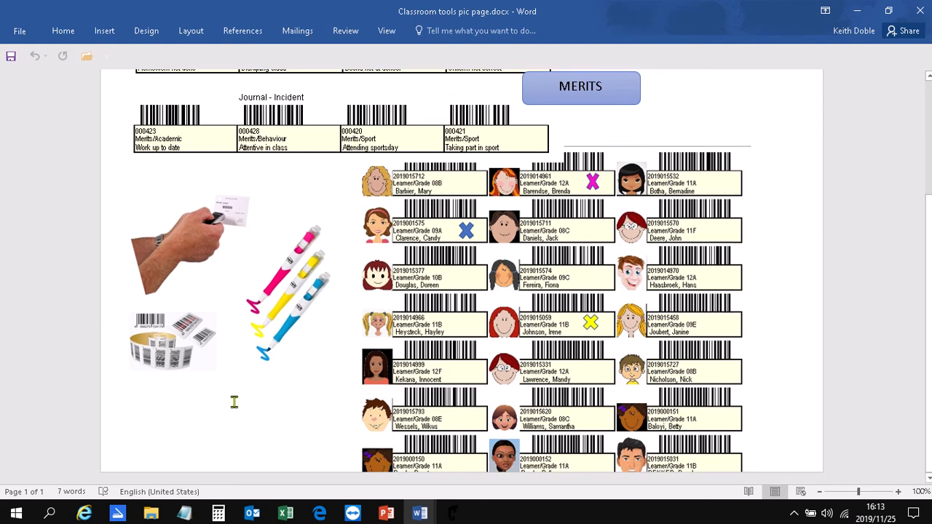
pyautogui.scroll(1, 233, 403)
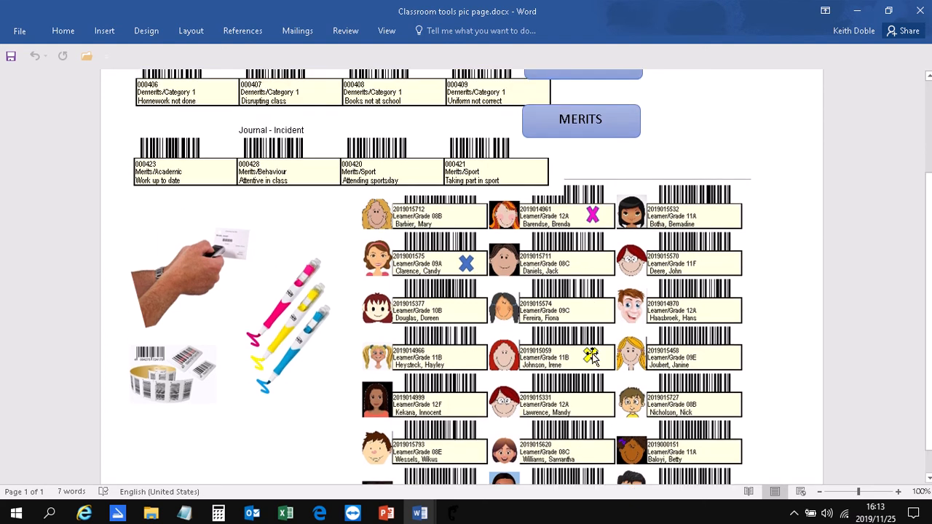
pyautogui.scroll(2, 765, 385)
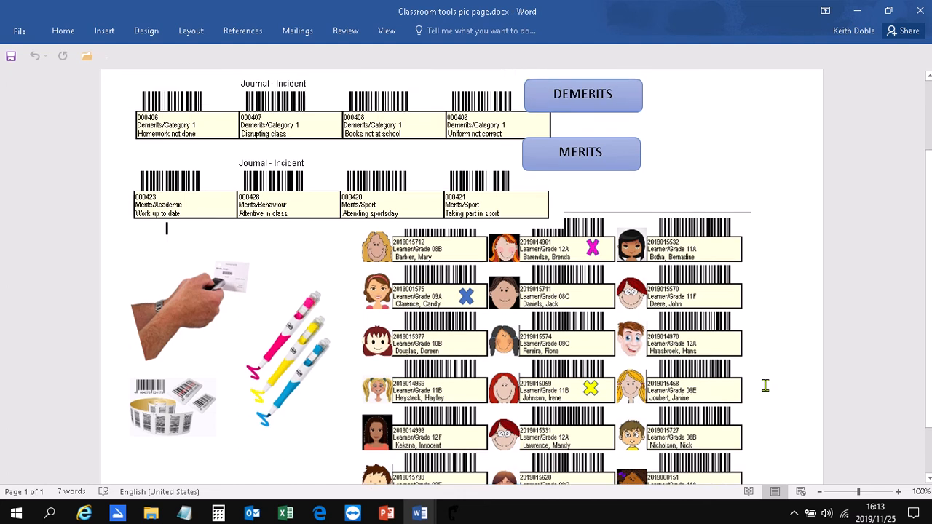
# - Switch to Walk In Software, select the female Grade 09A learner and start a new journal entry for her
pyautogui.moveTo(452, 513)
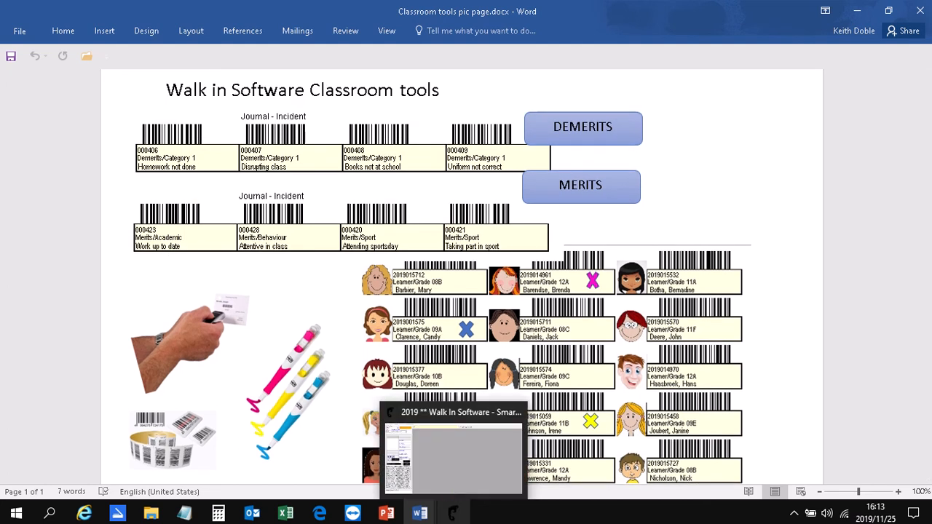
pyautogui.click(445, 459)
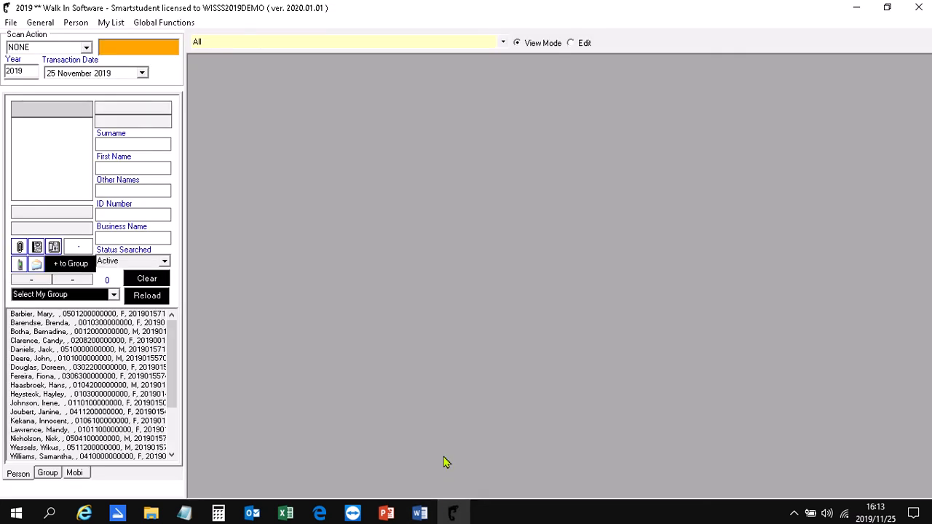
pyautogui.click(58, 341)
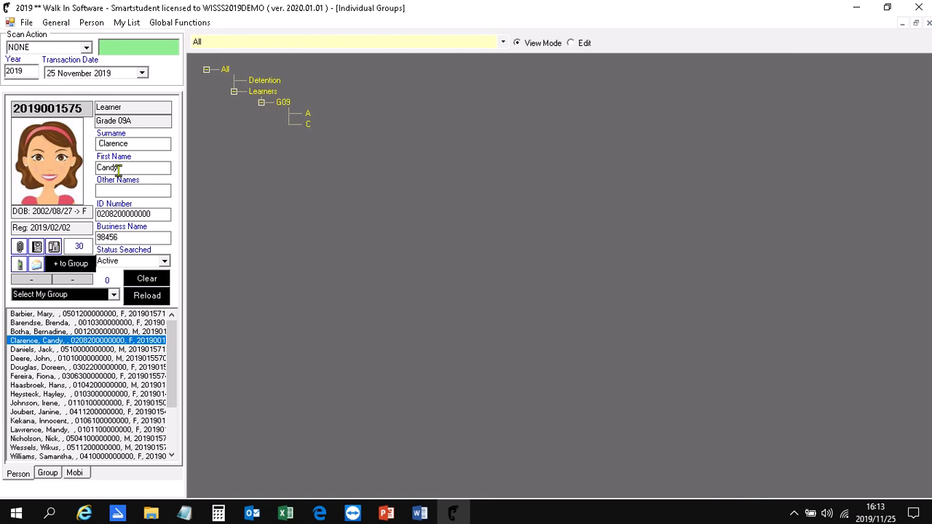
pyautogui.click(92, 26)
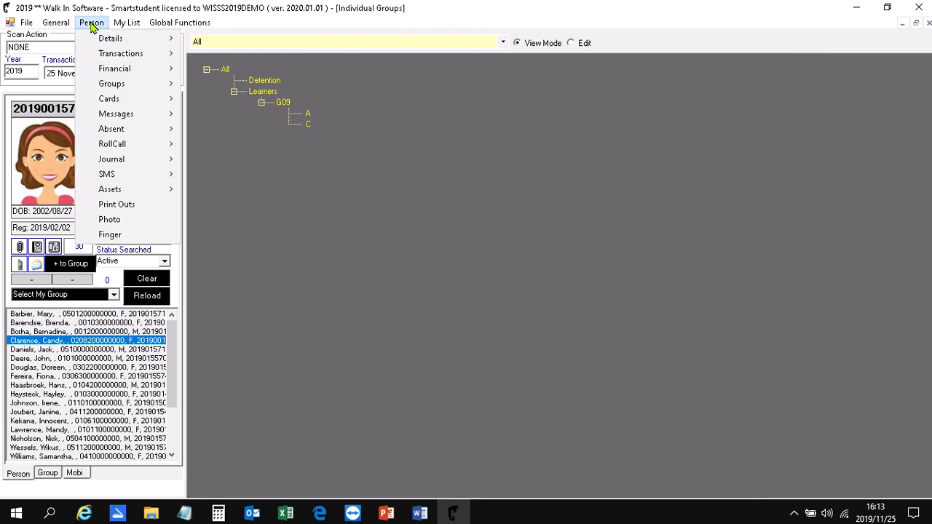
pyautogui.moveTo(96, 135)
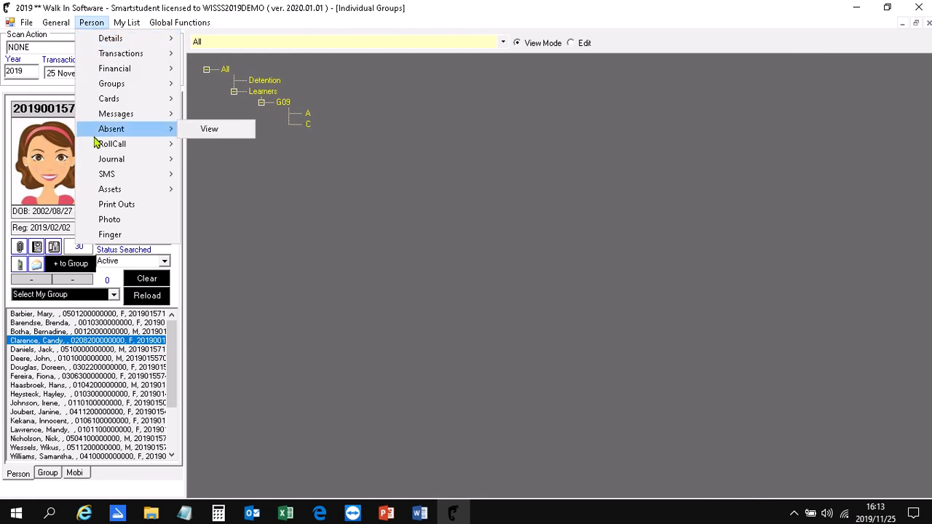
pyautogui.moveTo(121, 161)
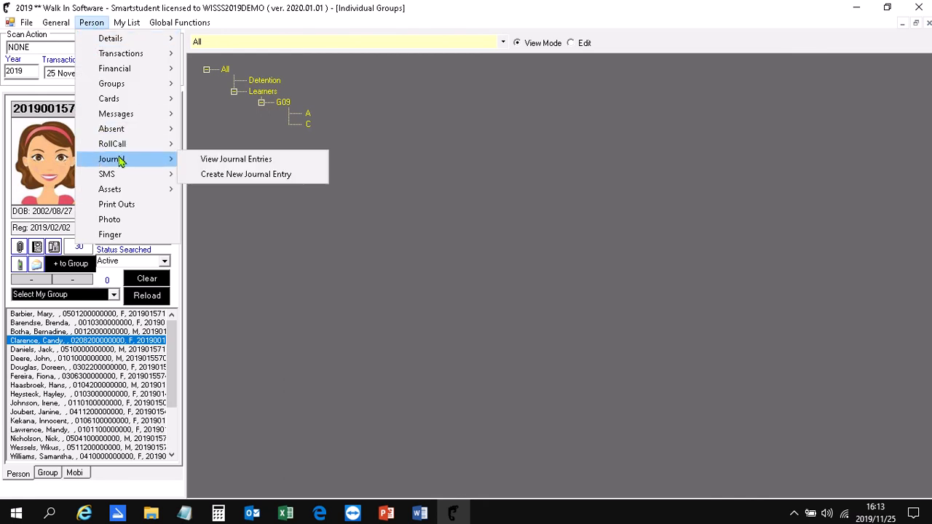
pyautogui.click(249, 176)
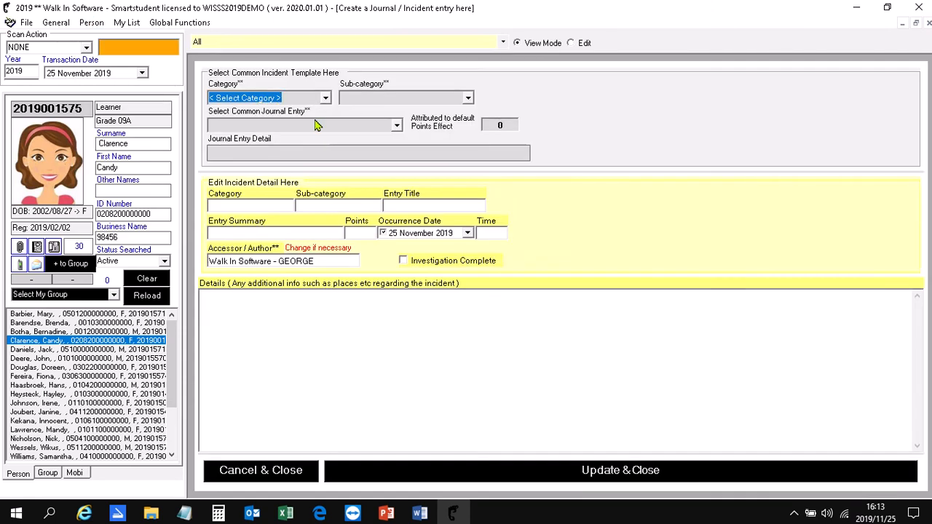
# - Fill the entry from the common incident template Merits, sub-category Behaviour, Cleaning Class [424]
pyautogui.click(325, 98)
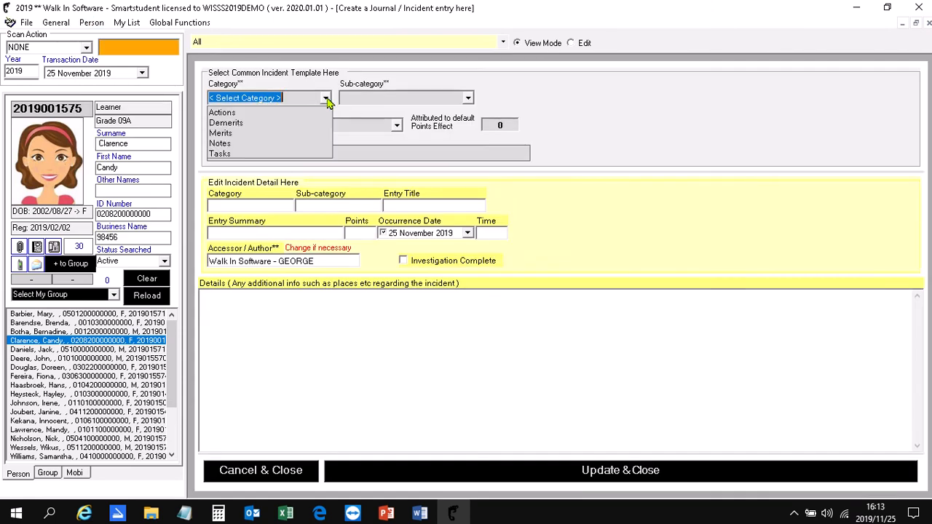
pyautogui.click(302, 133)
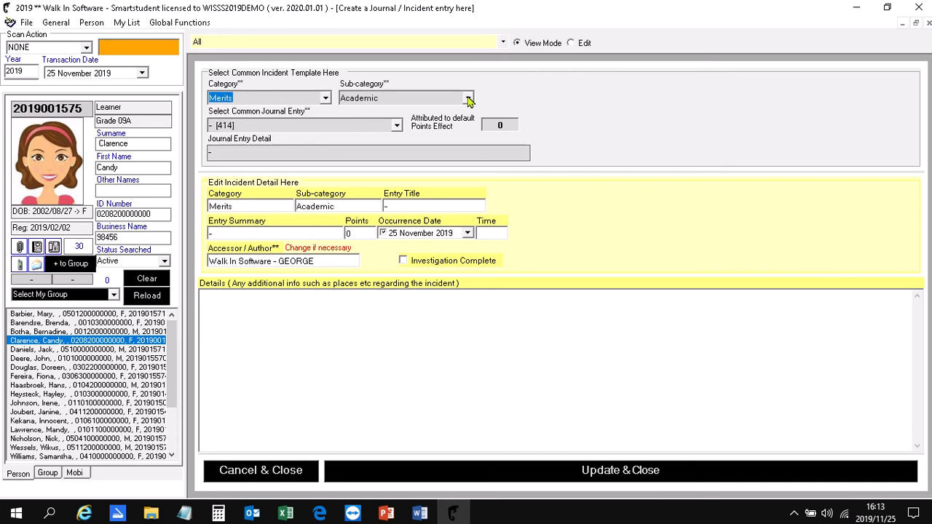
pyautogui.click(468, 98)
pyautogui.click(426, 123)
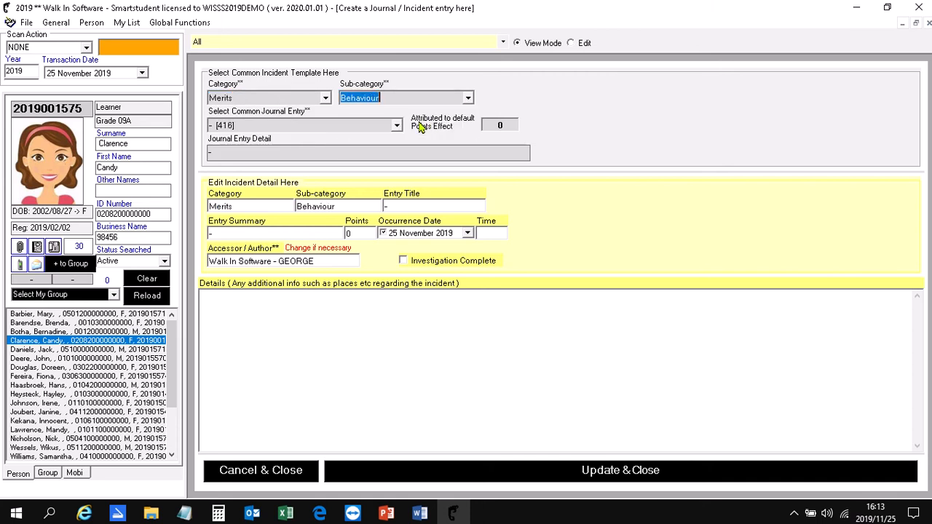
pyautogui.click(397, 127)
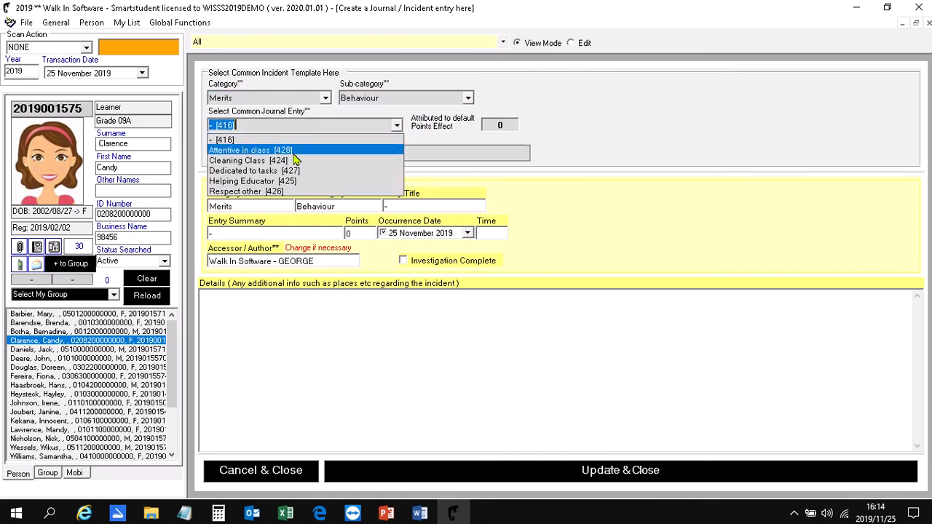
pyautogui.click(286, 160)
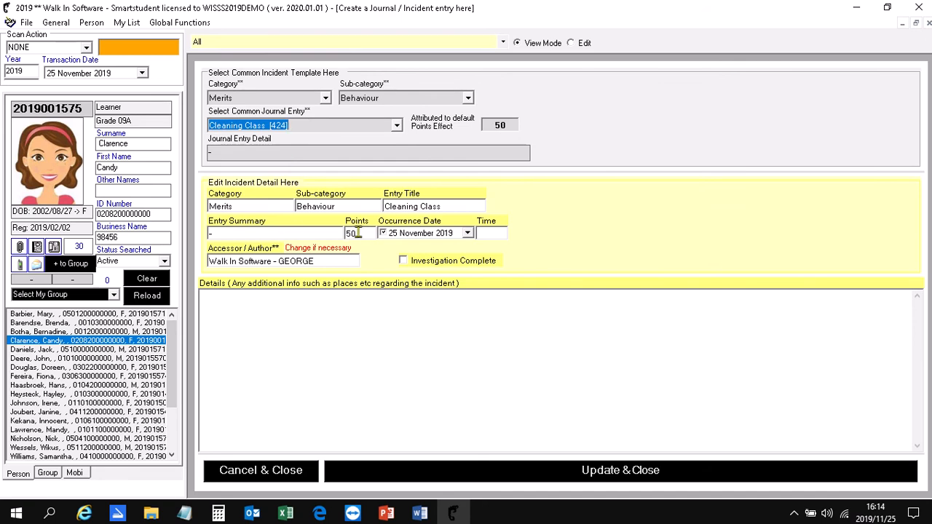
# - Set the occurrence date to 06 November 2019, enter "djkdoiuweijlsndfowijenr" as the details, and save the journal entry
pyautogui.click(467, 233)
pyautogui.click(431, 288)
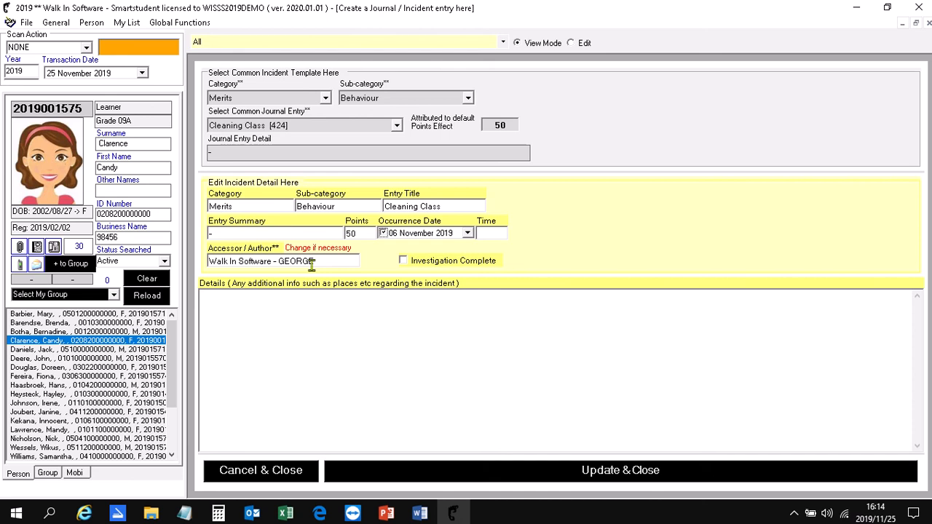
pyautogui.click(215, 316)
pyautogui.write('djkdoiuw')
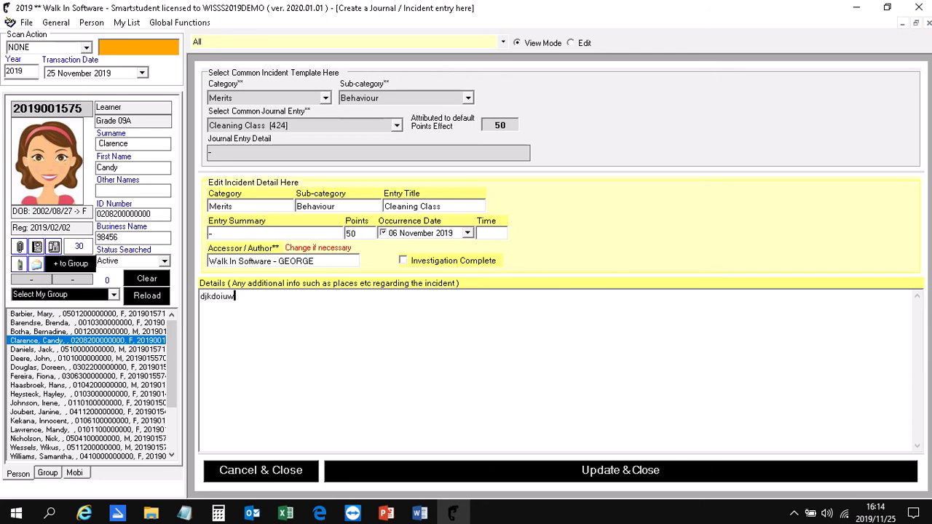
pyautogui.write('eijlsndfowijenr')
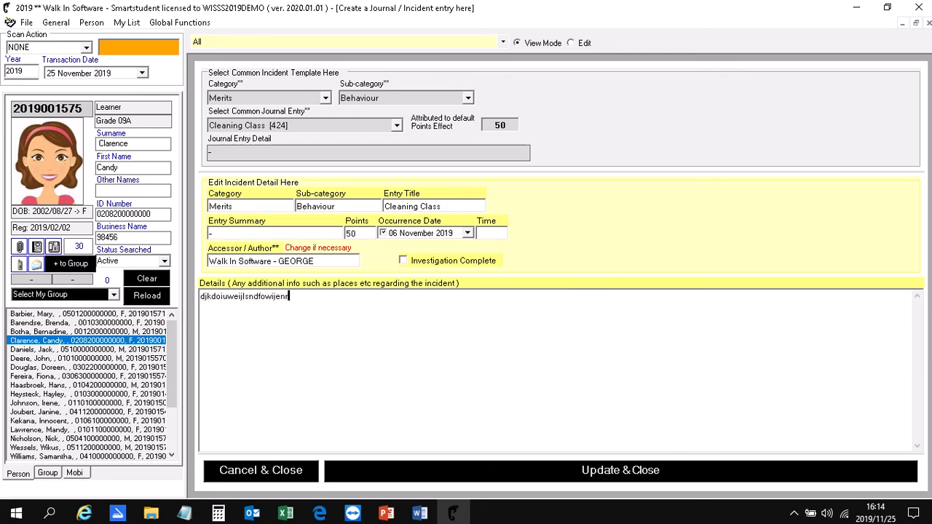
pyautogui.click(421, 478)
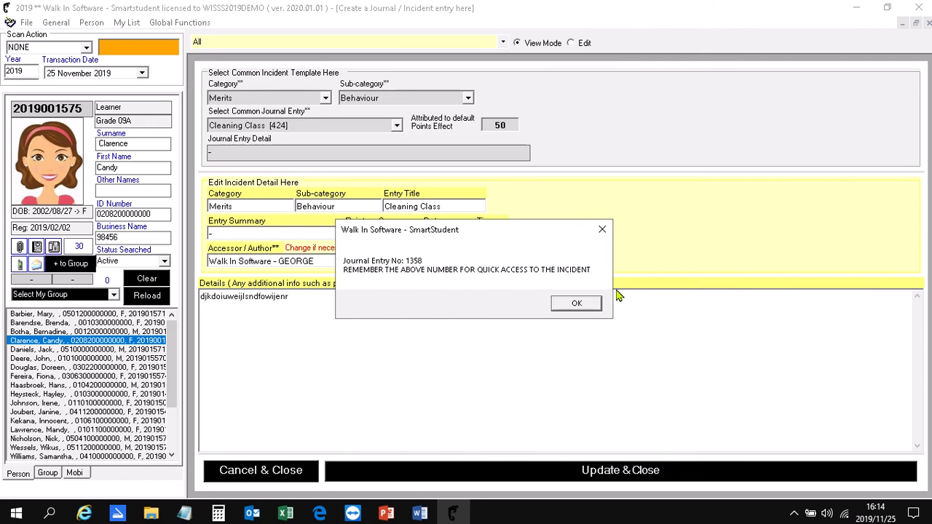
pyautogui.click(577, 306)
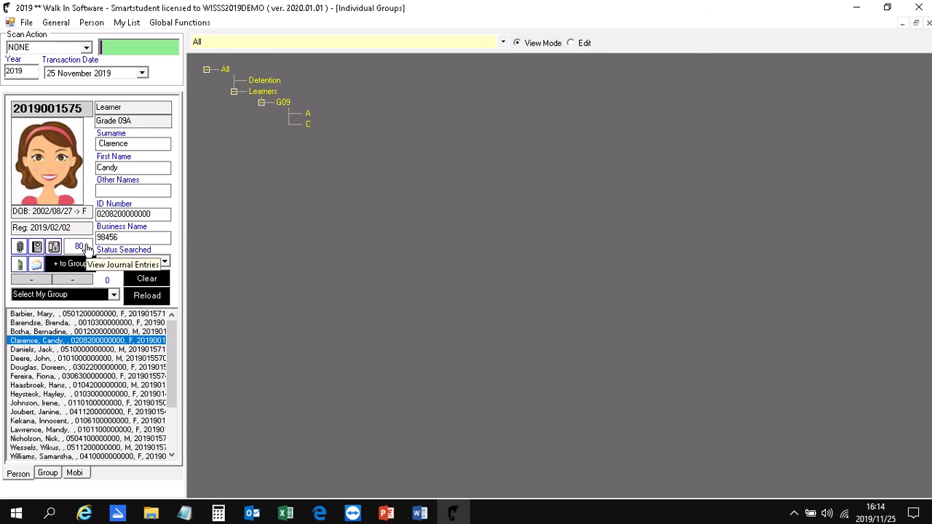
# - View the learner's journal entries with the Title column widened to show the full titles, and close the list
pyautogui.click(85, 247)
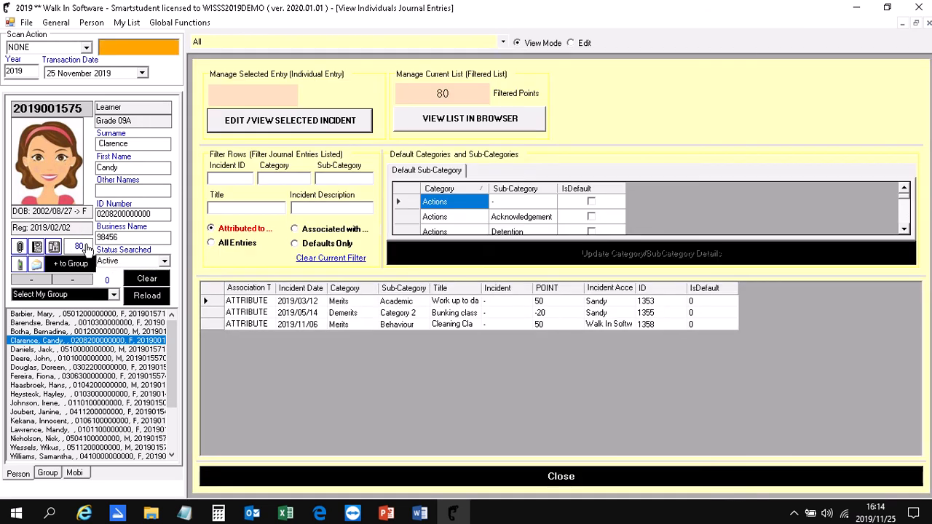
pyautogui.moveTo(481, 286); pyautogui.dragTo(584, 286)
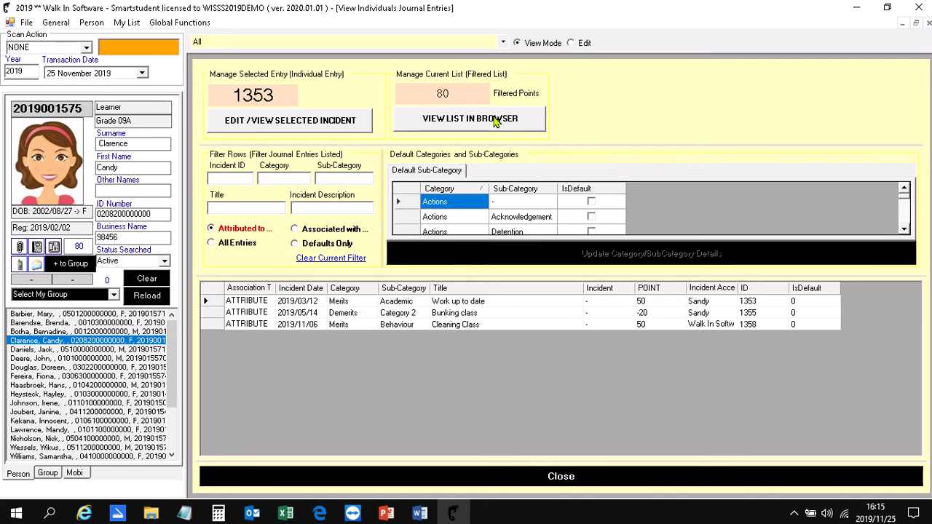
pyautogui.click(279, 482)
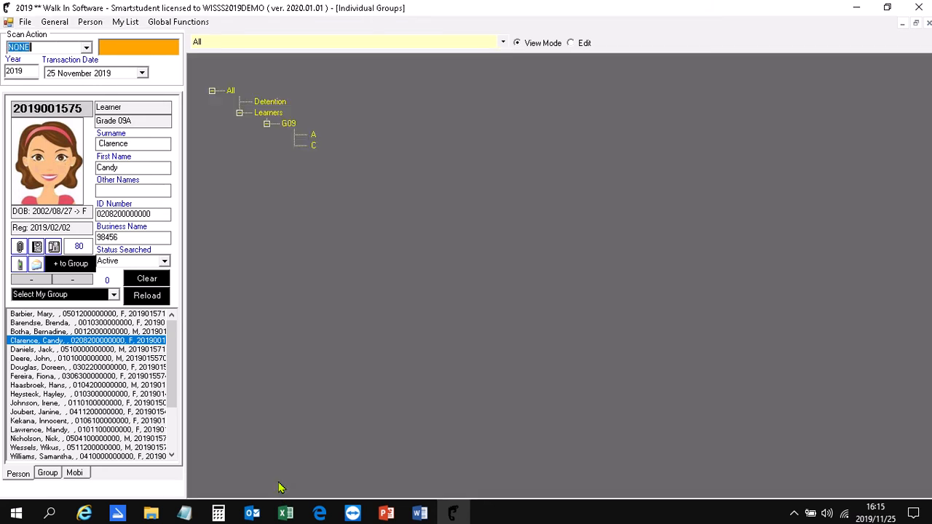
# - Create and save a general journal entry not linked to a learner, using Demerits, Category 1, Homework not done [406]
pyautogui.click(63, 24)
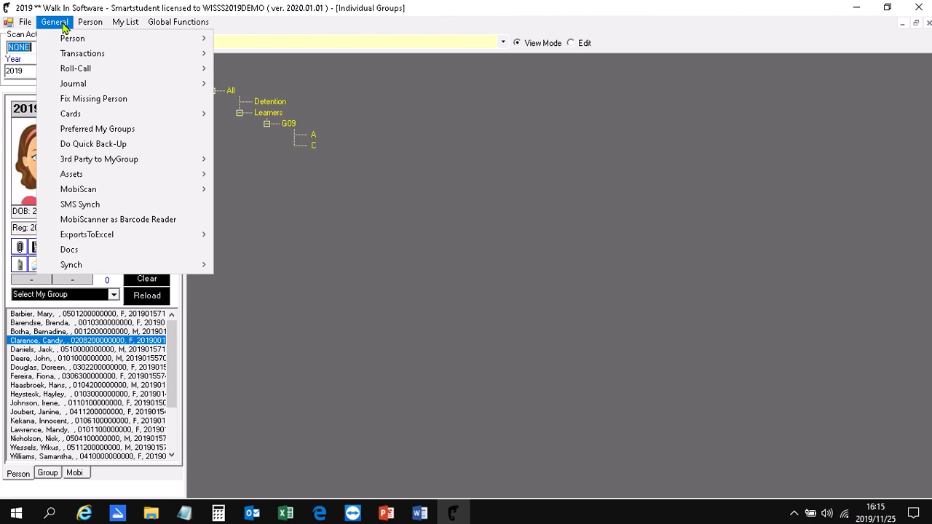
pyautogui.moveTo(77, 86)
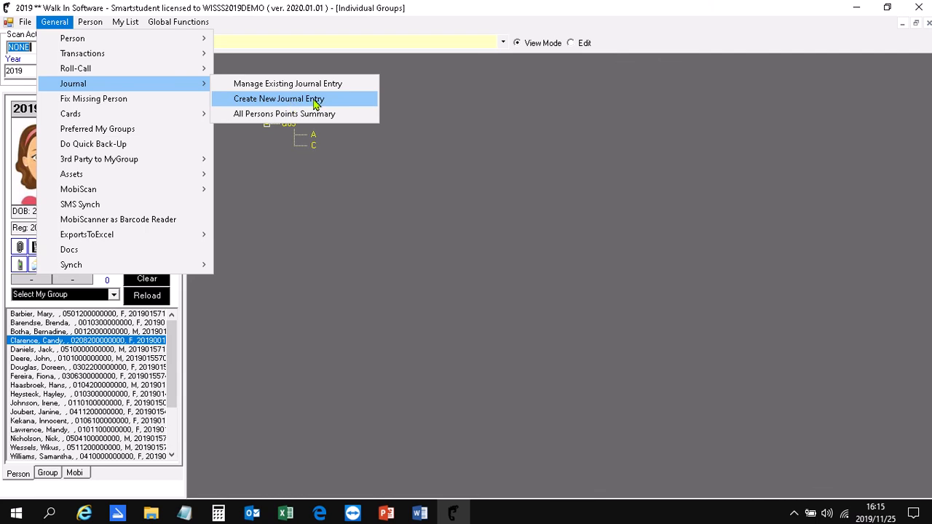
pyautogui.click(344, 107)
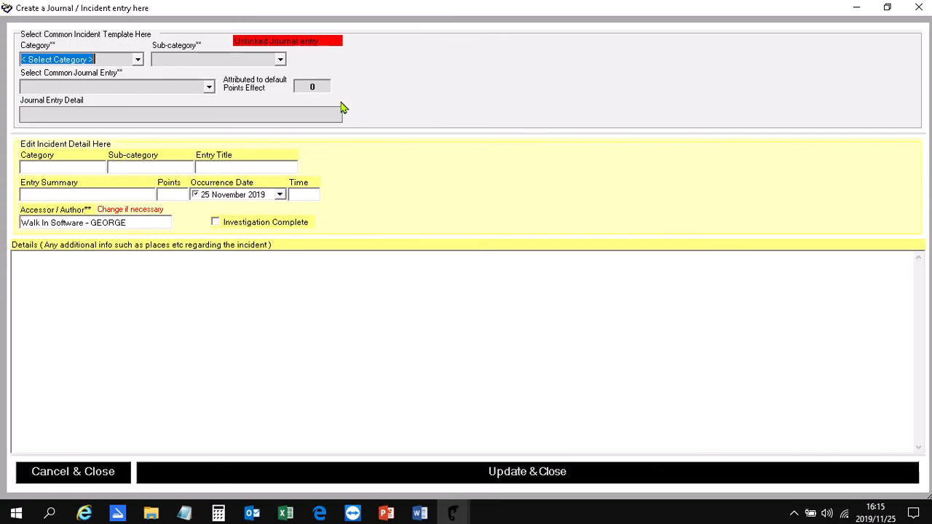
pyautogui.click(139, 60)
pyautogui.click(122, 82)
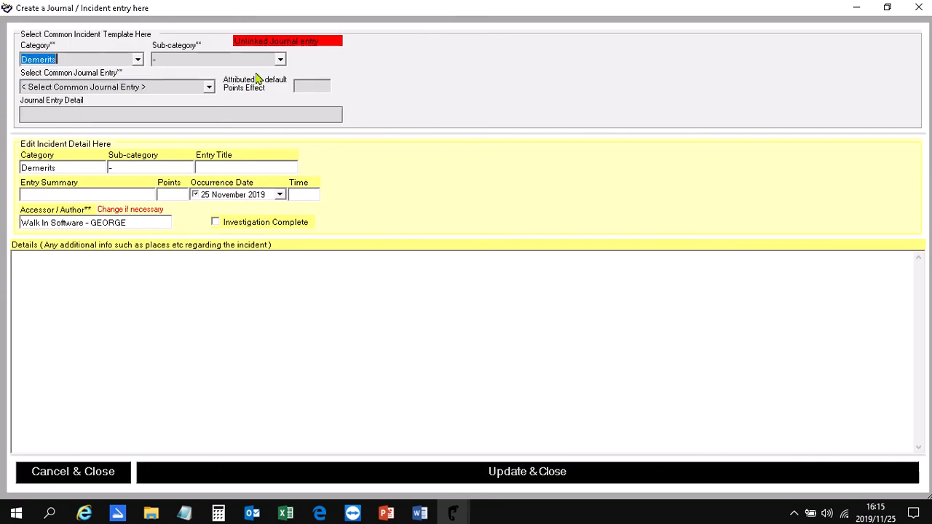
pyautogui.click(280, 59)
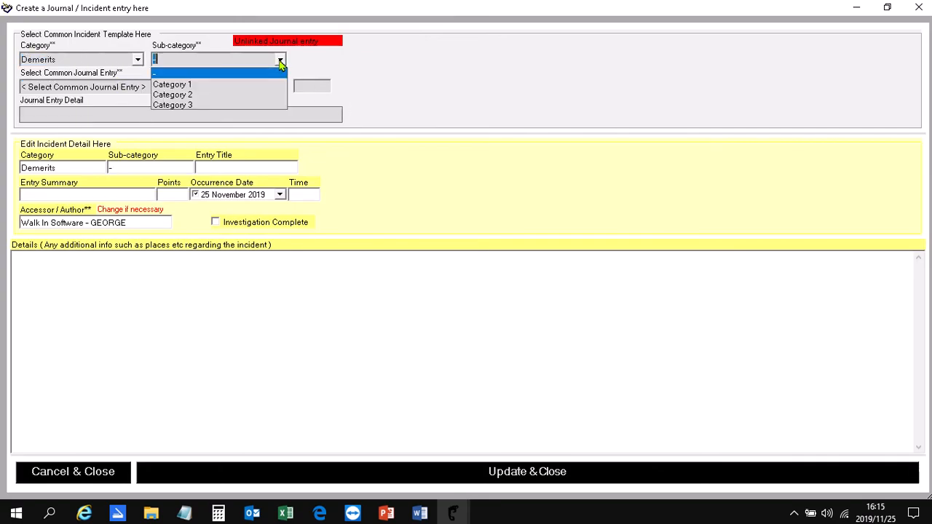
pyautogui.click(255, 85)
pyautogui.click(209, 86)
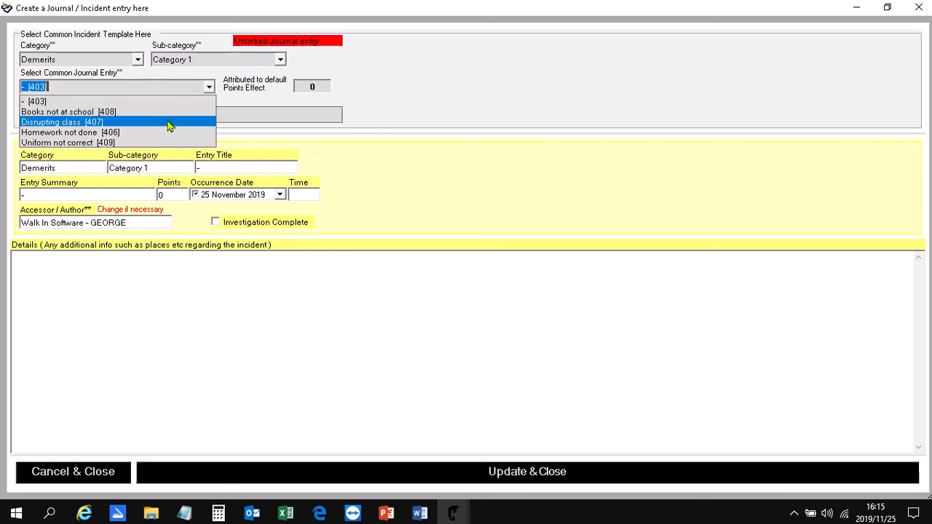
pyautogui.click(167, 133)
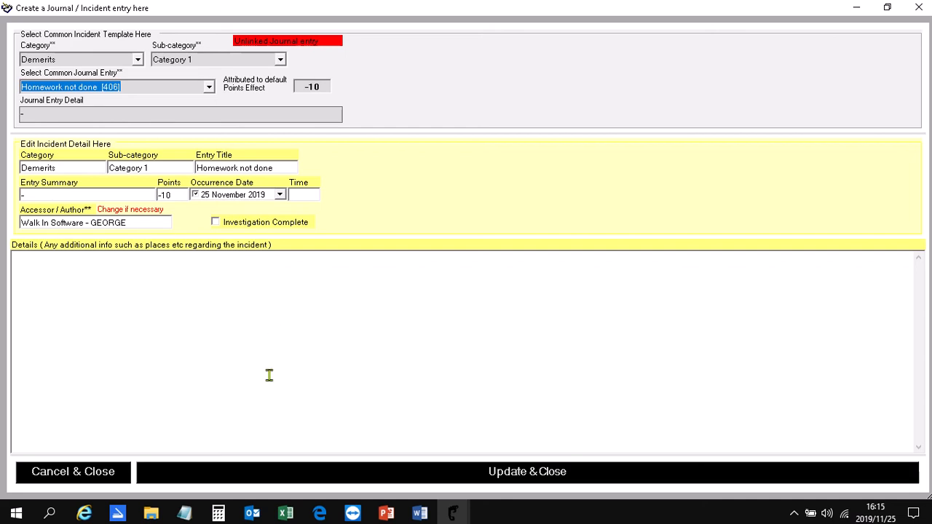
pyautogui.click(295, 480)
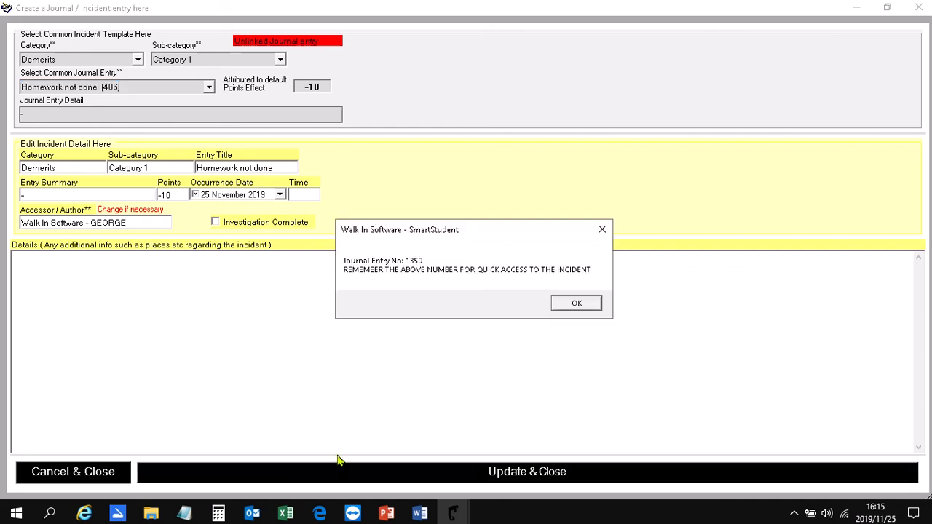
pyautogui.click(575, 305)
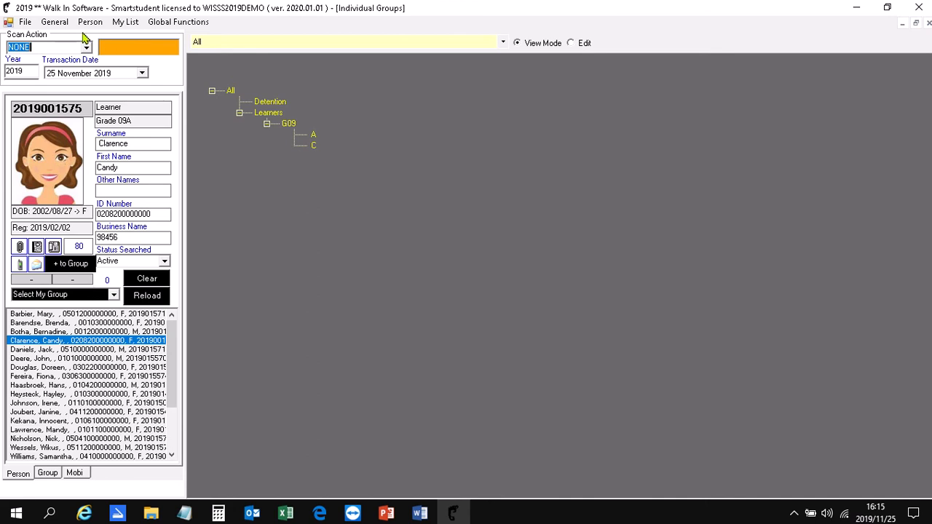
# - Open the existing general journal entries for management and filter the incidents by the title "ho"
pyautogui.click(54, 22)
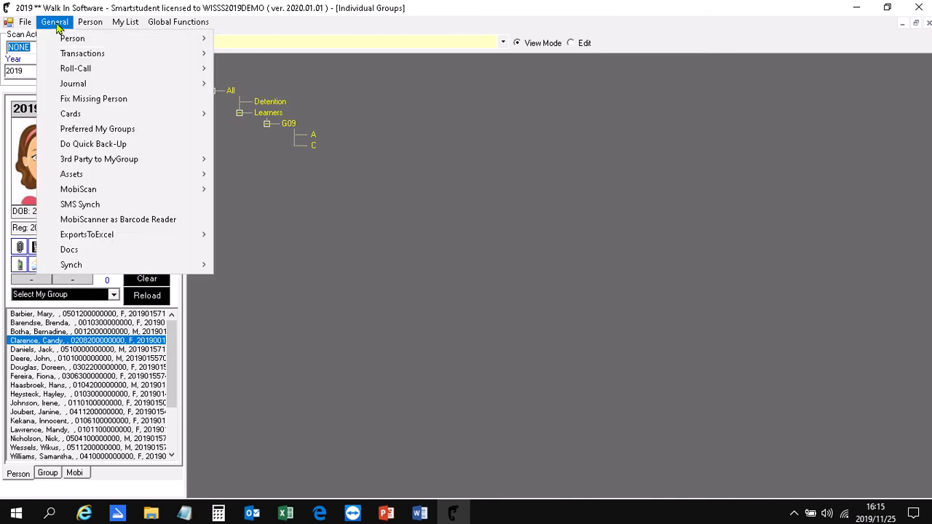
pyautogui.moveTo(196, 89)
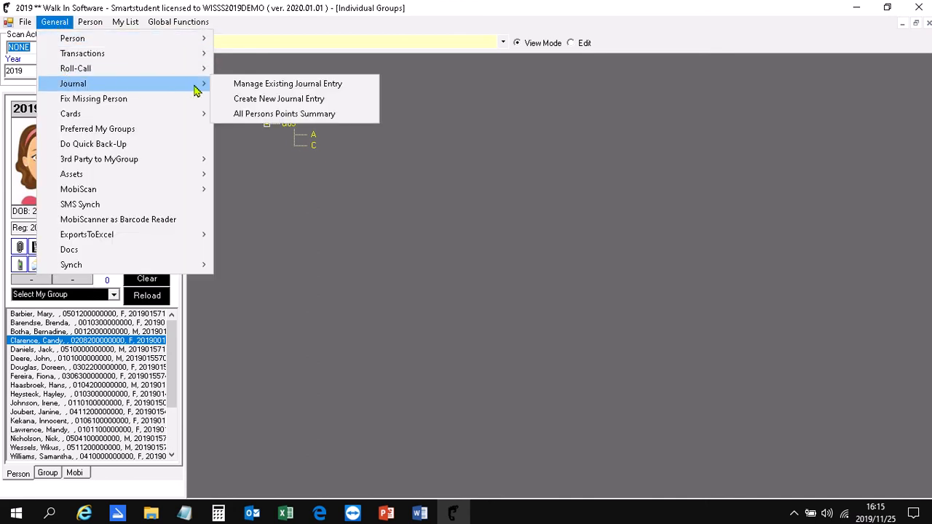
pyautogui.click(371, 92)
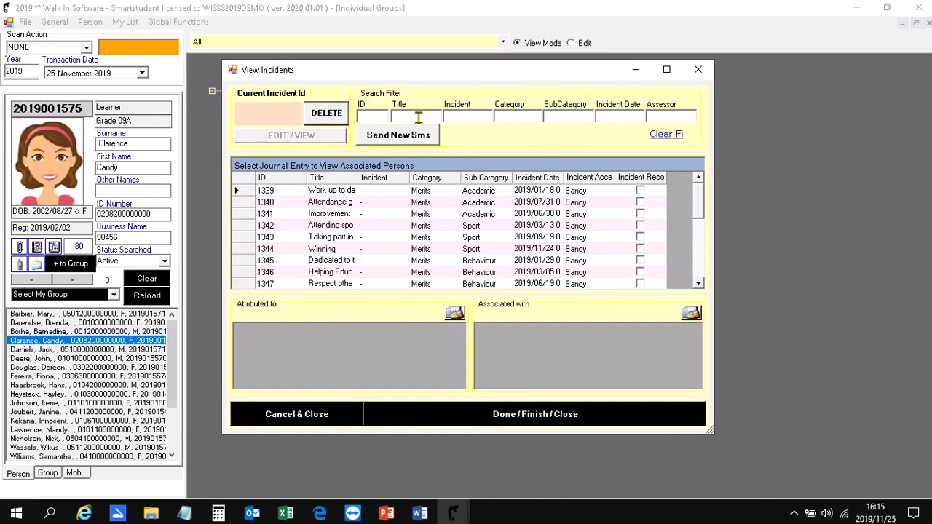
pyautogui.click(418, 118)
pyautogui.write('ho')
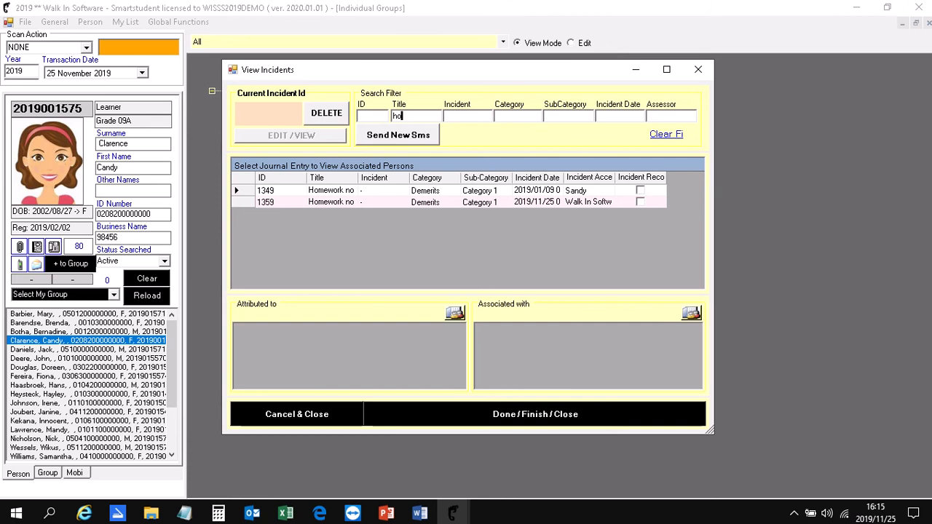
# - Clear the title filter, try filtering the incidents by an ID starting with 1, and clear the ID filter
pyautogui.press('BackSpace')
pyautogui.press('BackSpace')
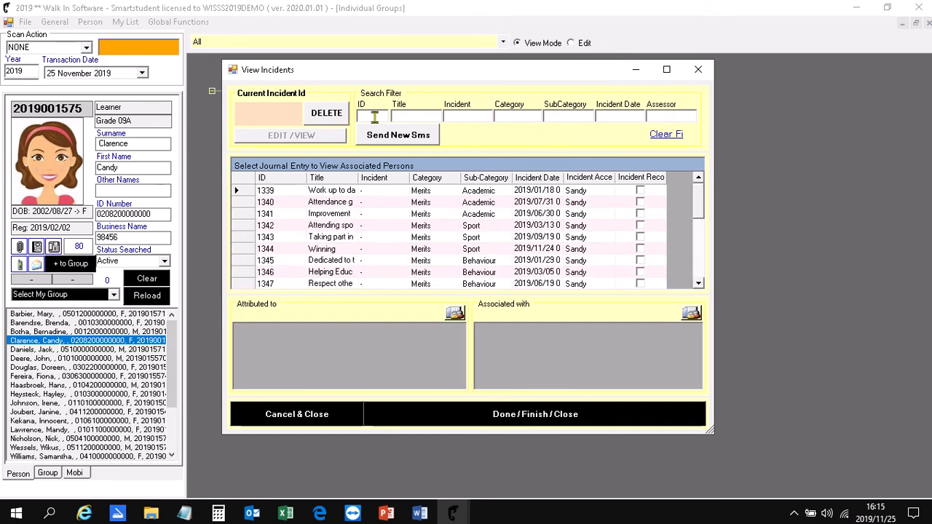
pyautogui.write('13')
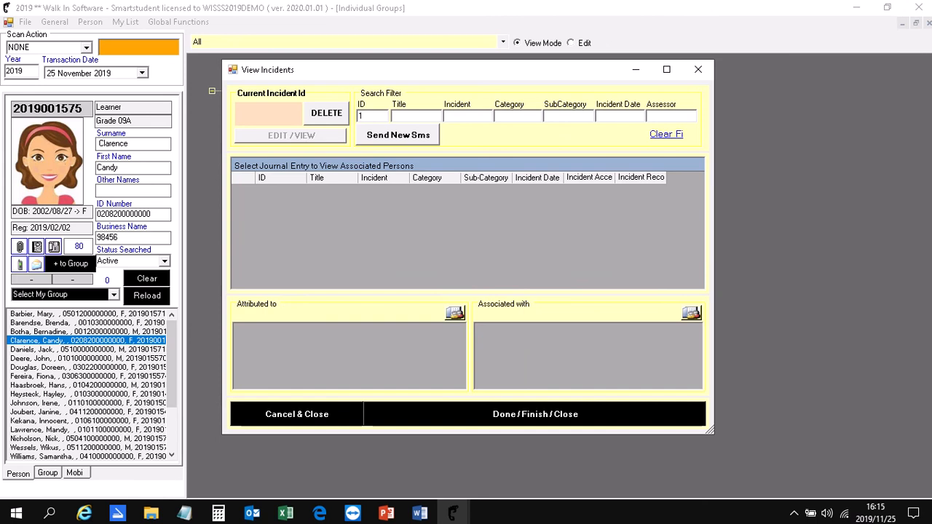
pyautogui.press('BackSpace')
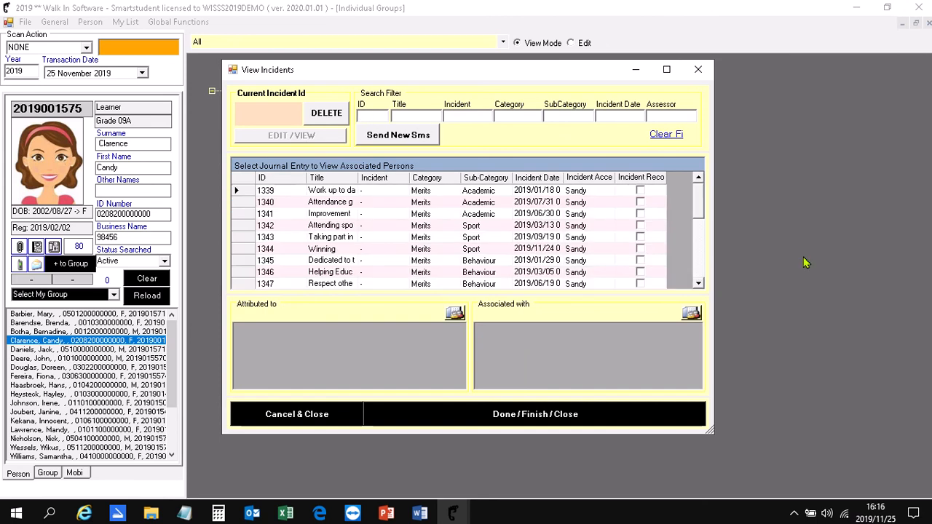
# - Select the Homework not done demerit with incident ID 1359 and open it for editing
pyautogui.moveTo(701, 201); pyautogui.dragTo(699, 271)
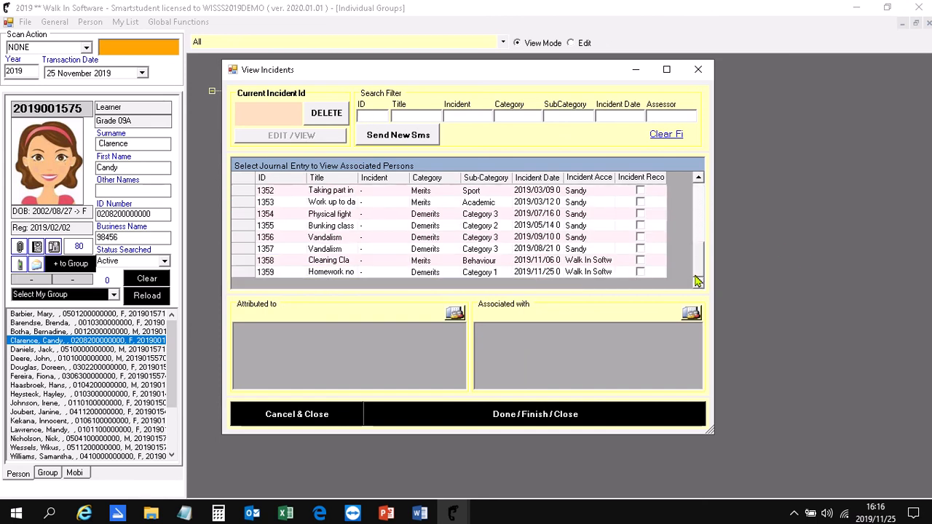
pyautogui.click(244, 273)
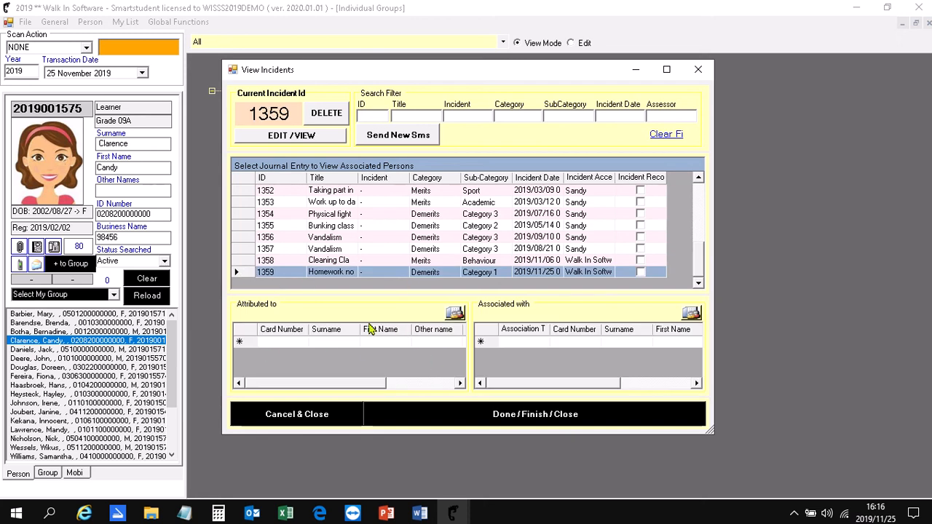
pyautogui.click(321, 140)
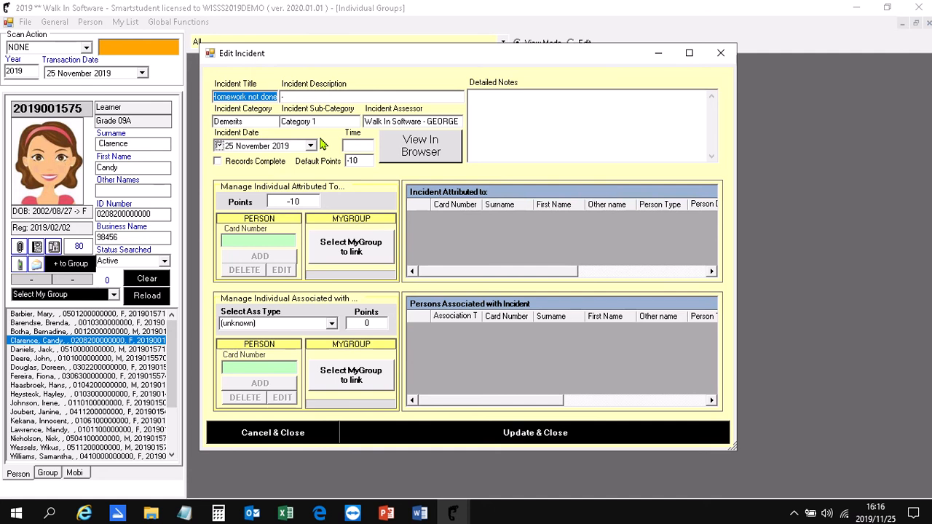
# - Attribute the incident to four individual learners by entering each learner's card number
pyautogui.click(249, 243)
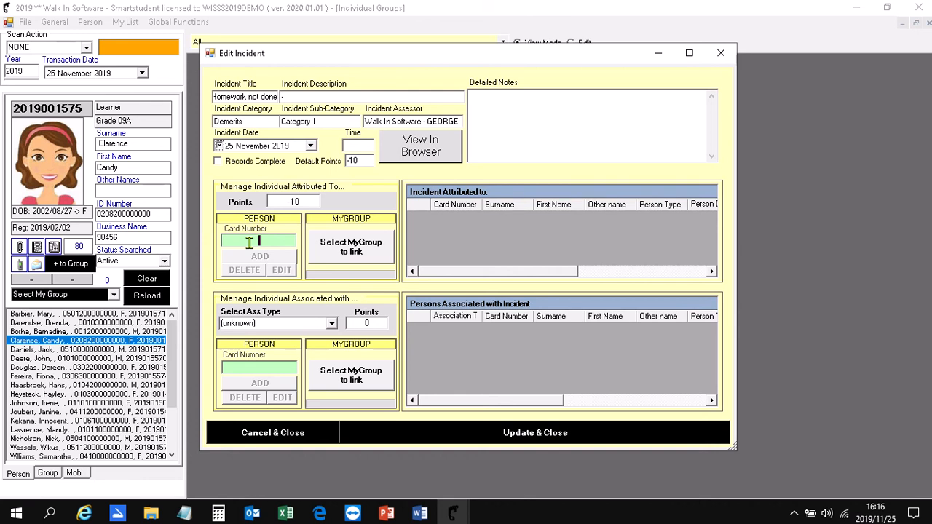
pyautogui.write('2019015712')
pyautogui.press('Return')
pyautogui.write('2019015532')
pyautogui.press('Return')
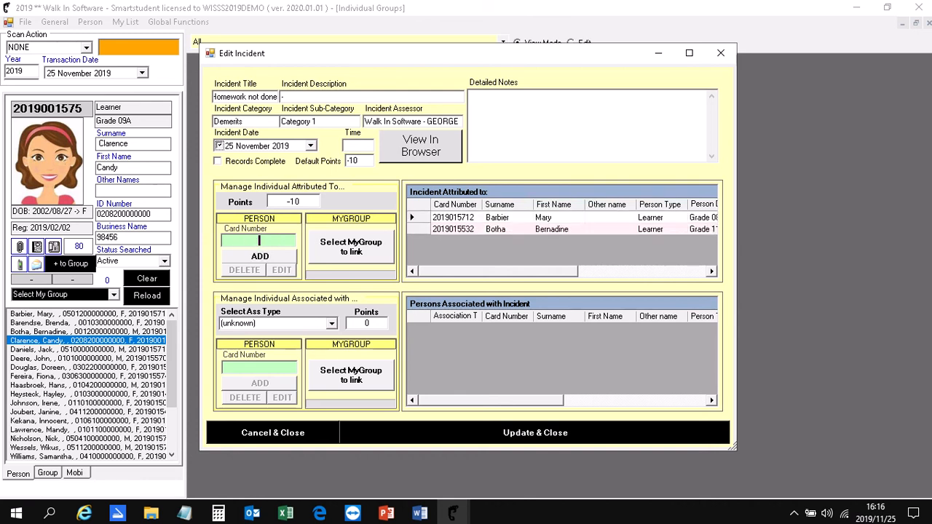
pyautogui.write('2019015711')
pyautogui.press('Return')
pyautogui.write('2019015377')
pyautogui.press('Return')
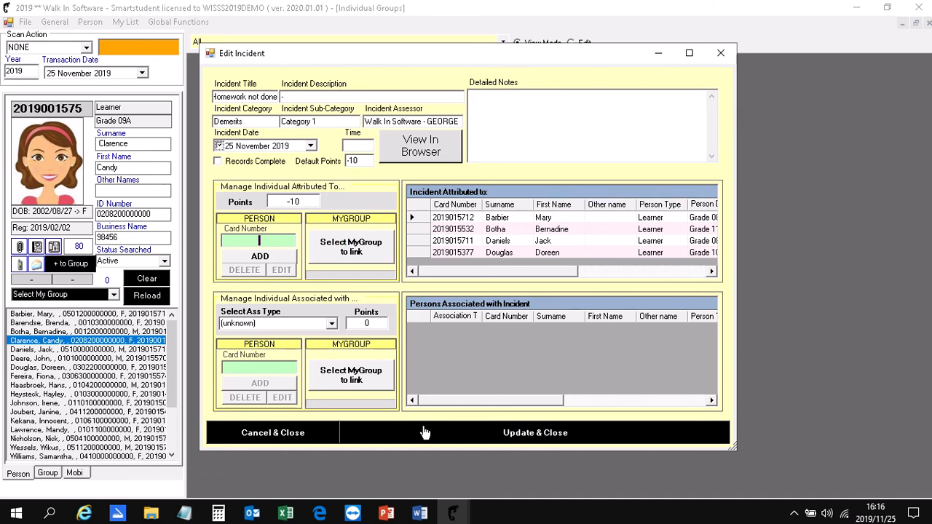
# - Link a saved MyGroup list to the incident as attributed persons with a point value of -10
pyautogui.click(372, 249)
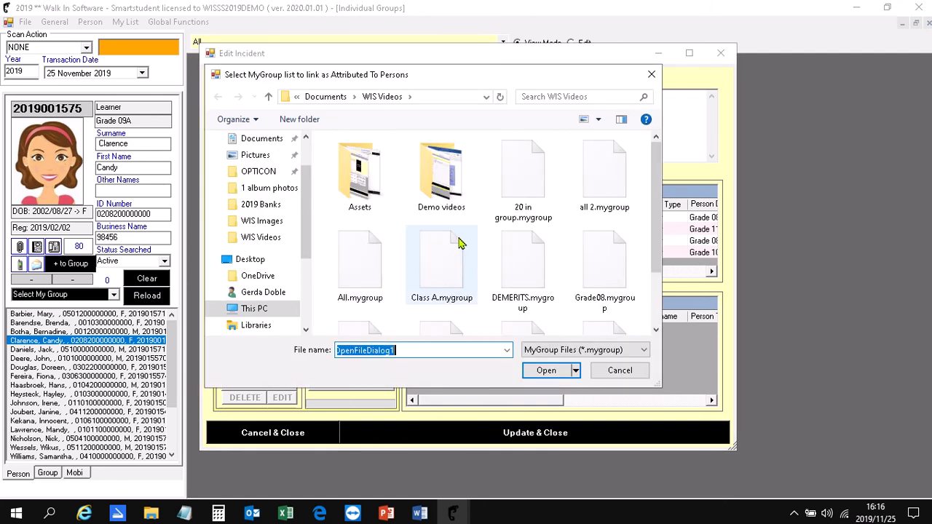
pyautogui.scroll(-1, 458, 244)
pyautogui.doubleClick(445, 199)
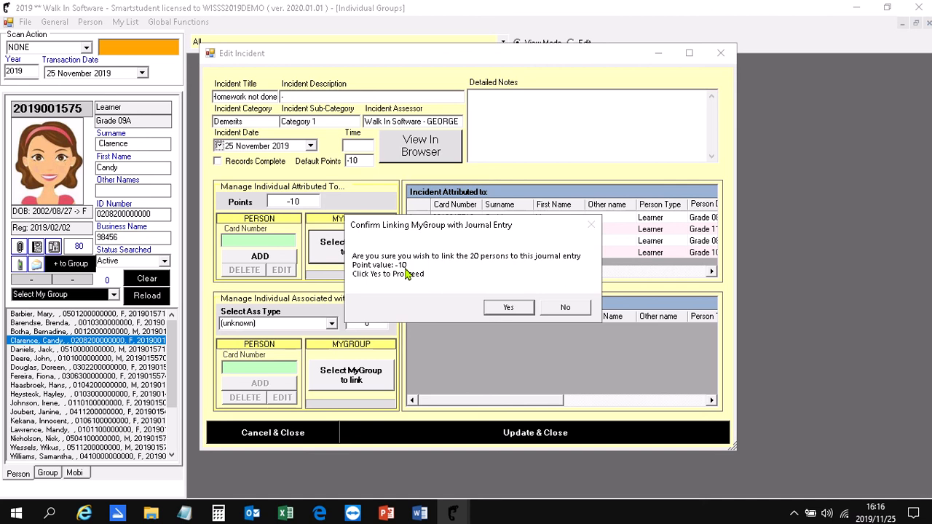
pyautogui.click(507, 308)
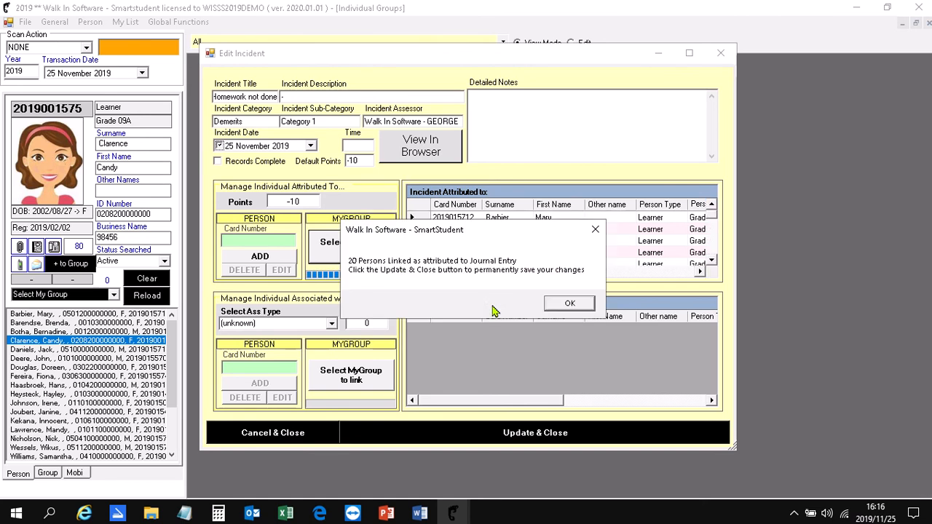
pyautogui.click(551, 305)
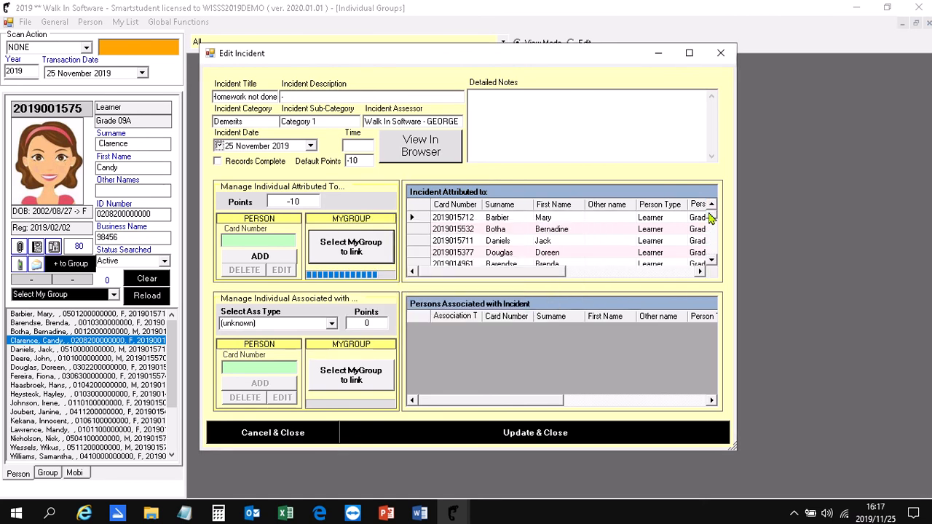
# - Check the list of attributed persons, save the updated incident, and finish viewing the incidents
pyautogui.moveTo(711, 217)
pyautogui.mouseDown()
pyautogui.moveTo(713, 262)
pyautogui.moveTo(710, 206)
pyautogui.mouseUp()
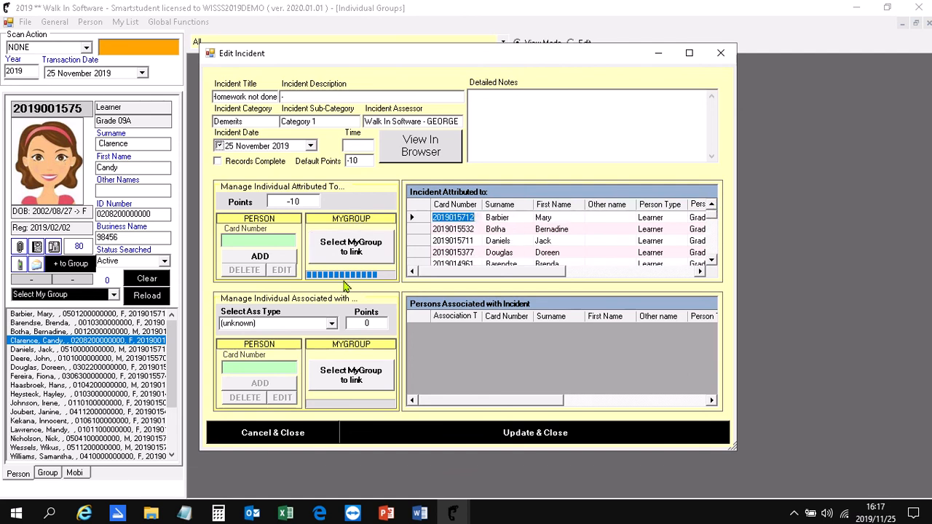
pyautogui.click(450, 433)
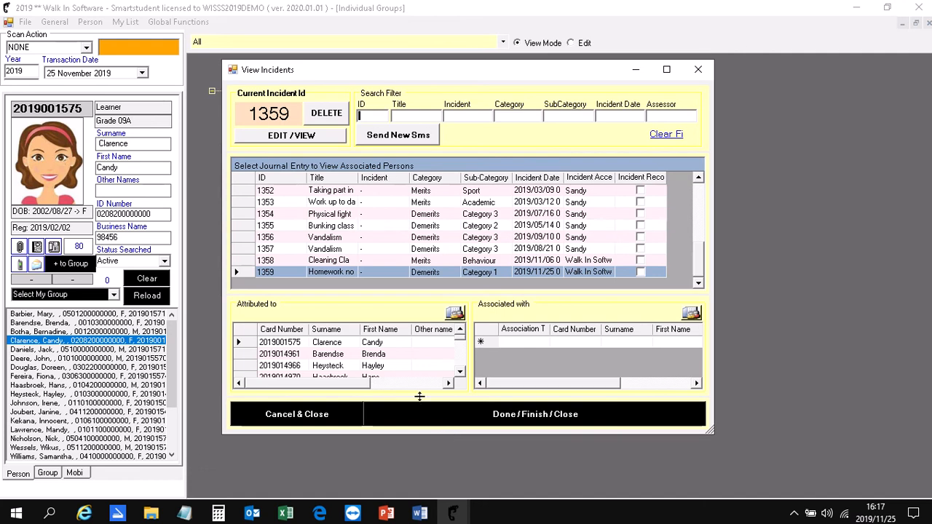
pyautogui.click(412, 423)
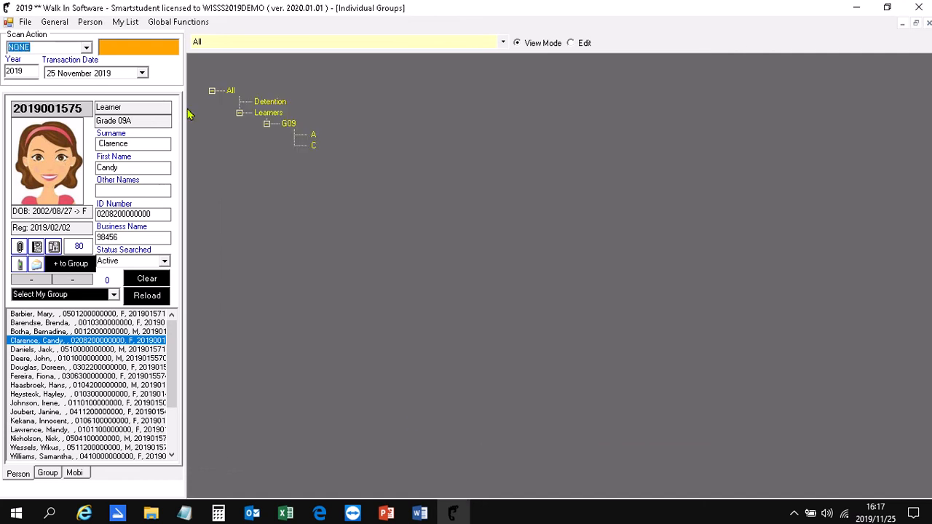
# - Reopen the general journal entries and view the persons attributed to incidents 1342, 1346, 1358 and 1359
pyautogui.click(69, 24)
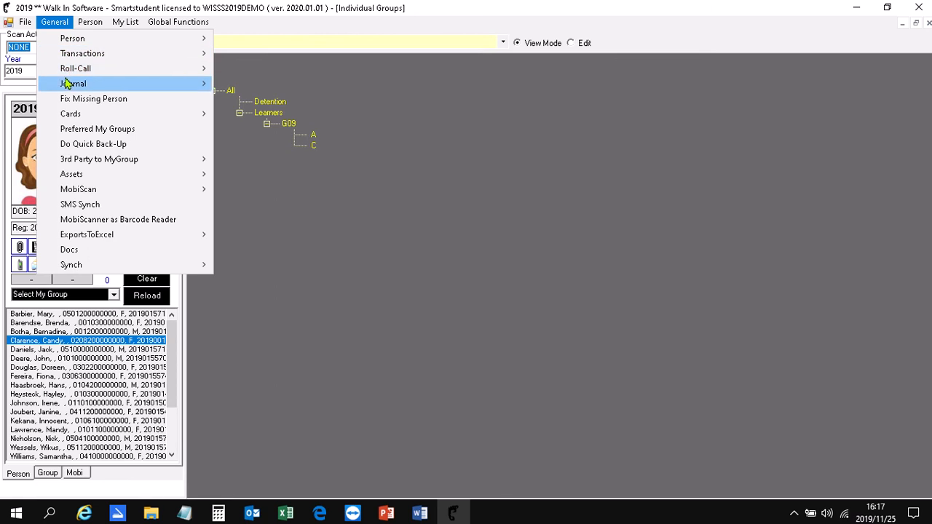
pyautogui.moveTo(192, 86)
pyautogui.click(257, 86)
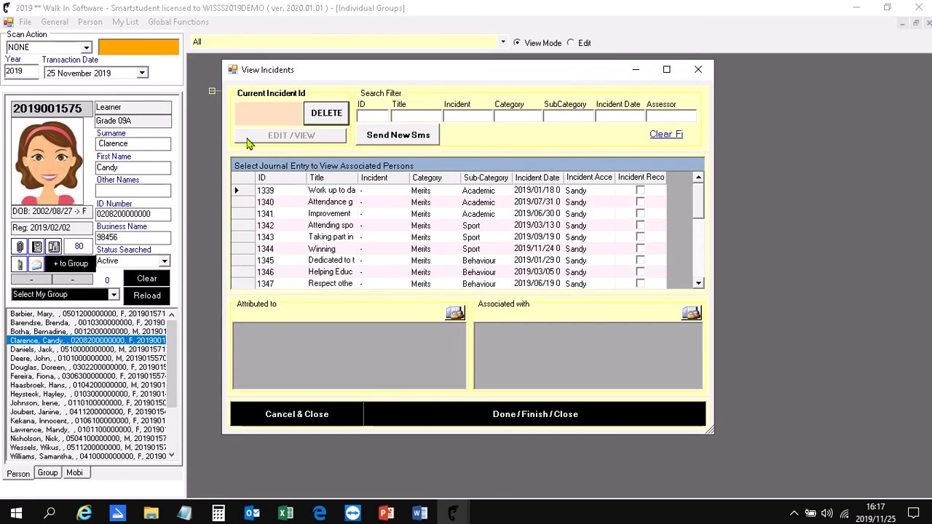
pyautogui.click(246, 227)
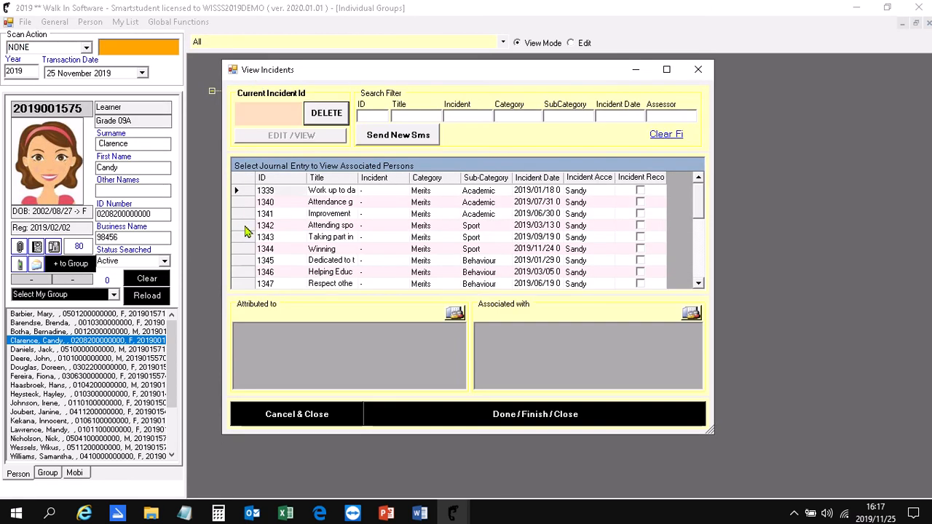
pyautogui.click(248, 273)
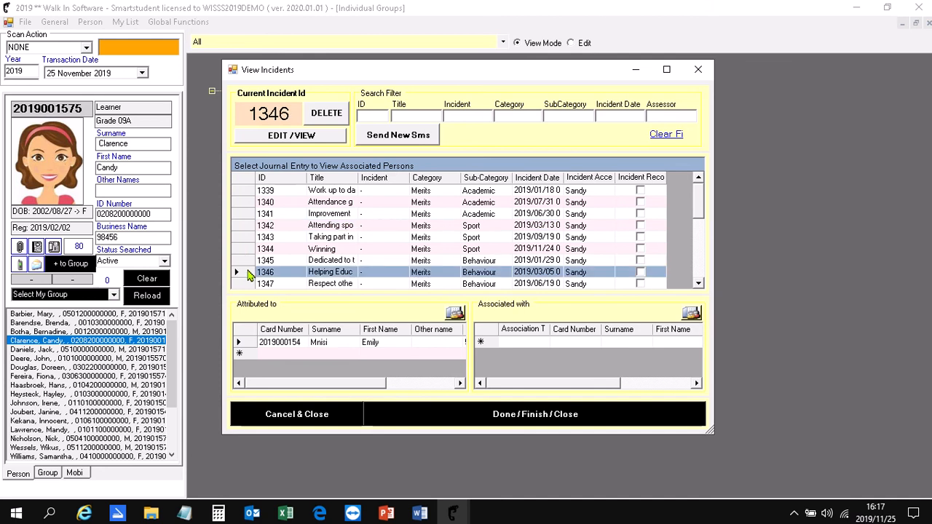
pyautogui.scroll(-5, 248, 273)
pyautogui.click(247, 264)
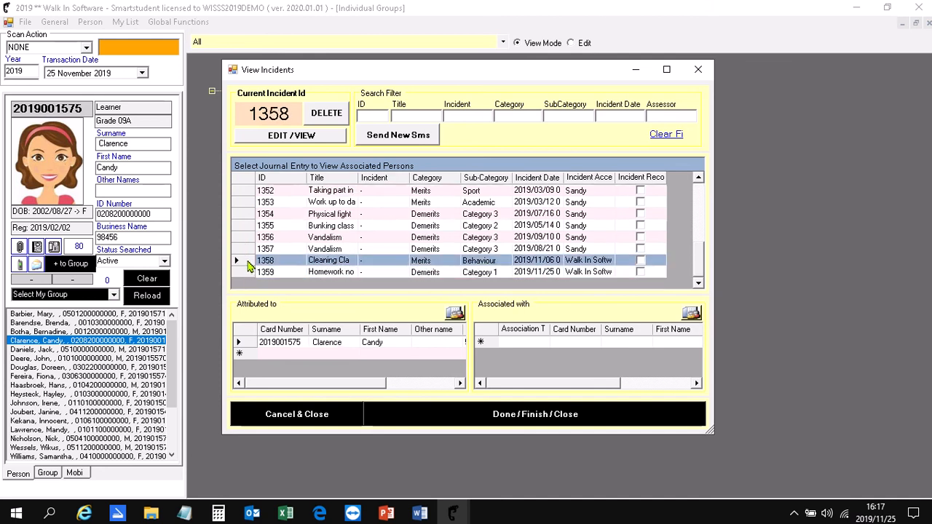
pyautogui.click(247, 274)
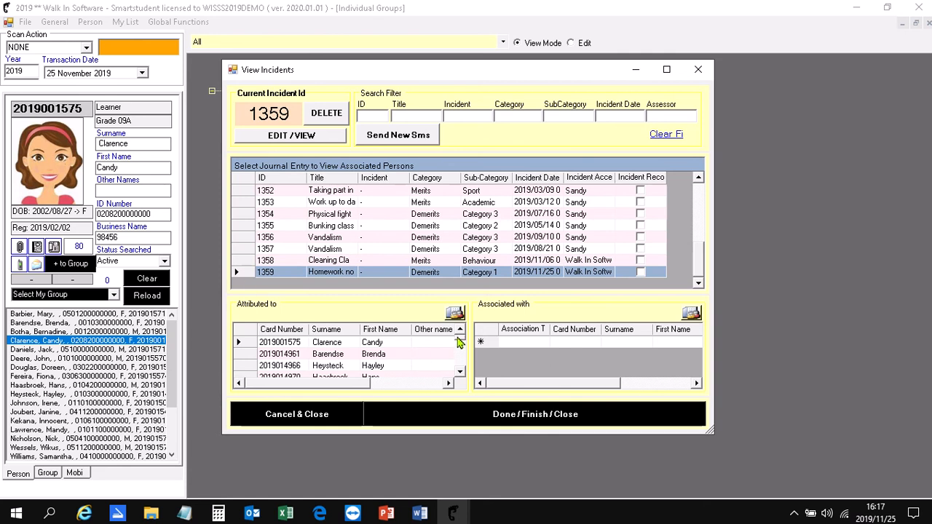
pyautogui.click(459, 373)
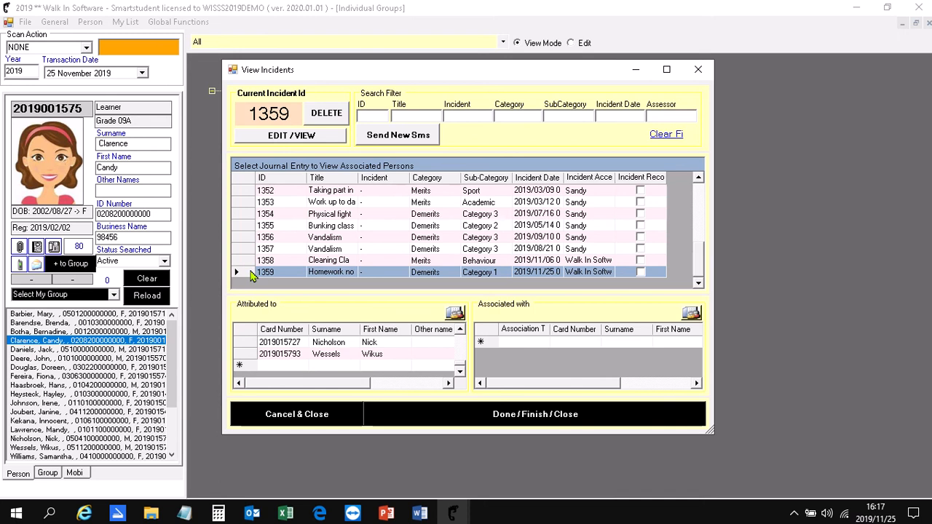
# - Start a new SMS for incident 1359 with the greeting "Dear Parent of" followed by the First Name and Surname columns
pyautogui.click(389, 139)
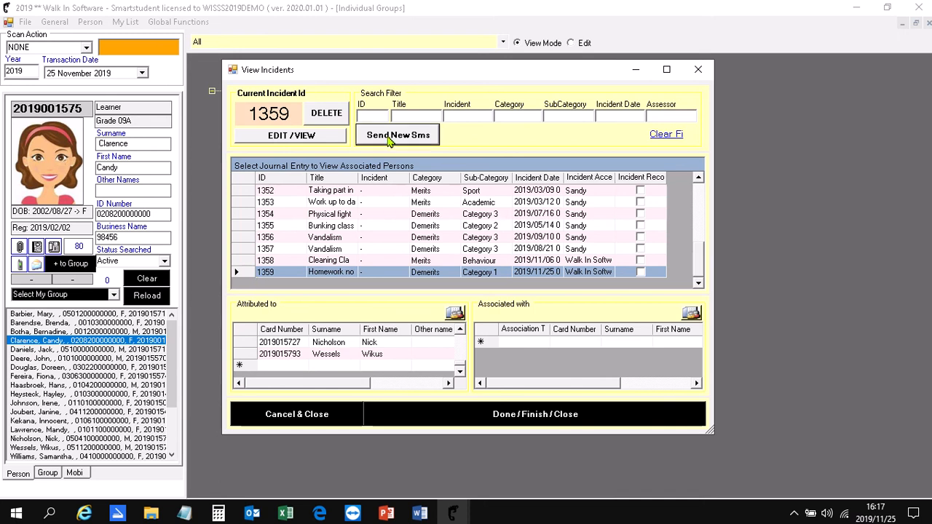
pyautogui.click(319, 257)
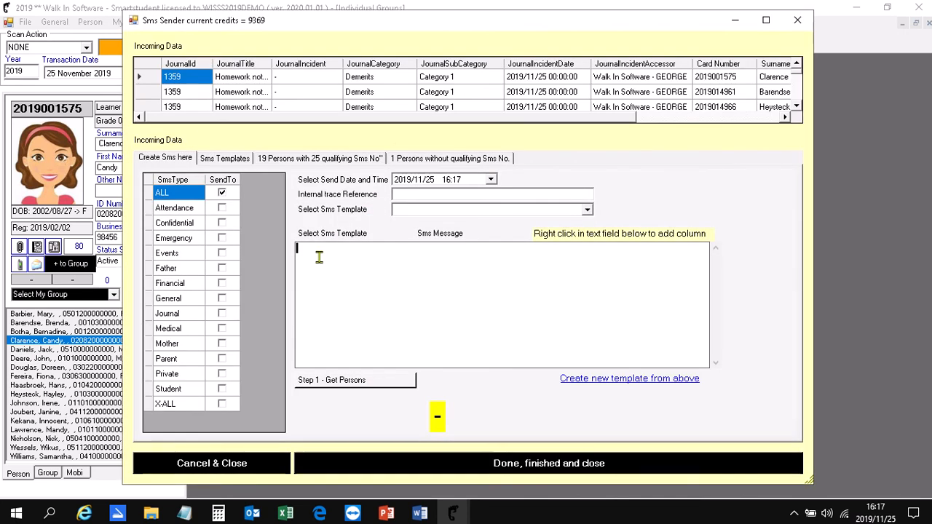
pyautogui.write('Dear Parent of')
pyautogui.rightClick(391, 252)
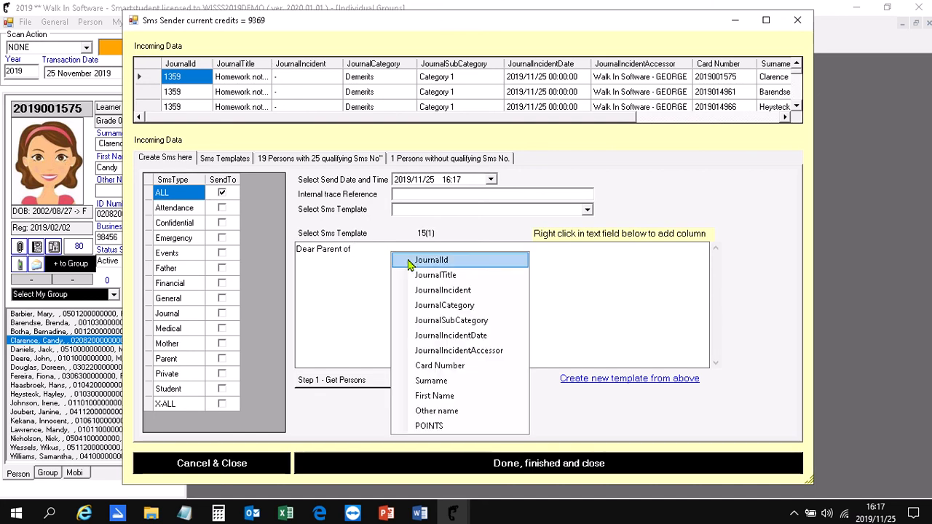
pyautogui.click(437, 396)
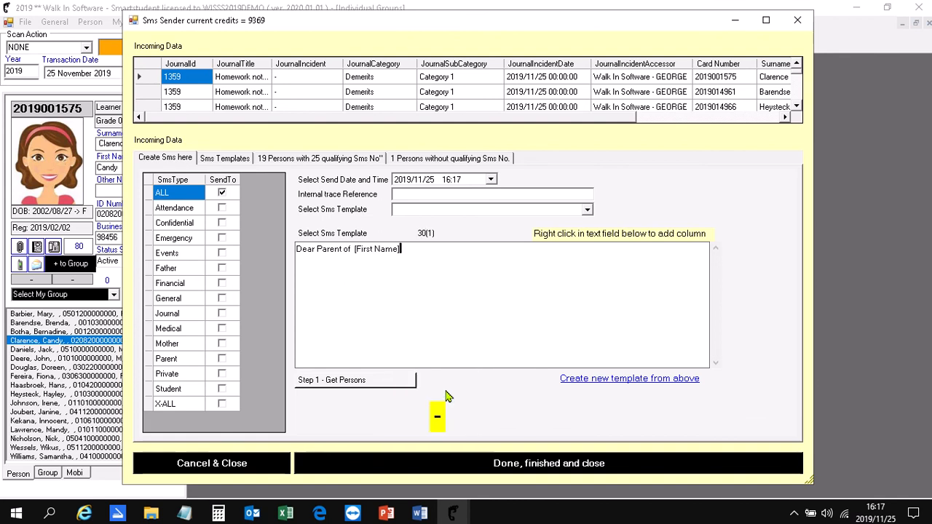
pyautogui.rightClick(415, 250)
pyautogui.click(467, 380)
# - Continue the SMS with "your child got demerits for", the JournalIncident column, and ". Please contact us."
pyautogui.moveTo(453, 119); pyautogui.dragTo(655, 126)
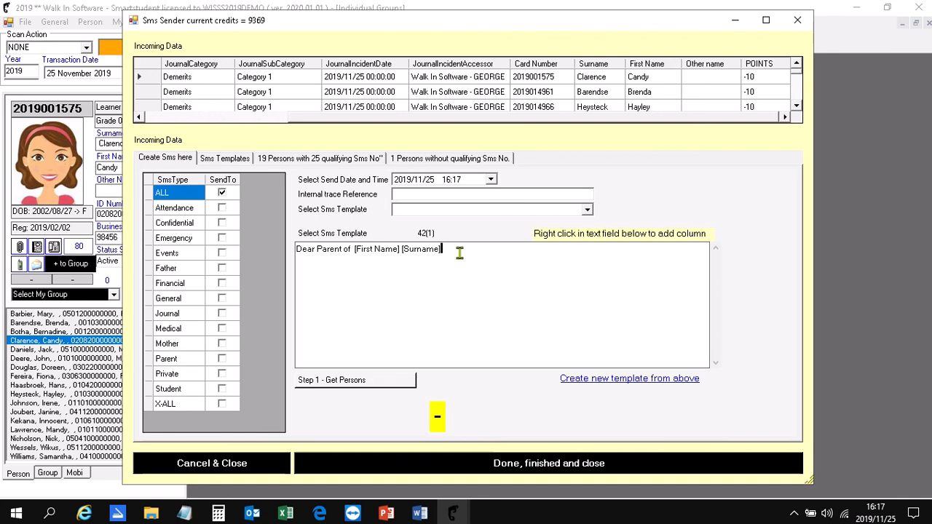
pyautogui.write('your child got demerits for')
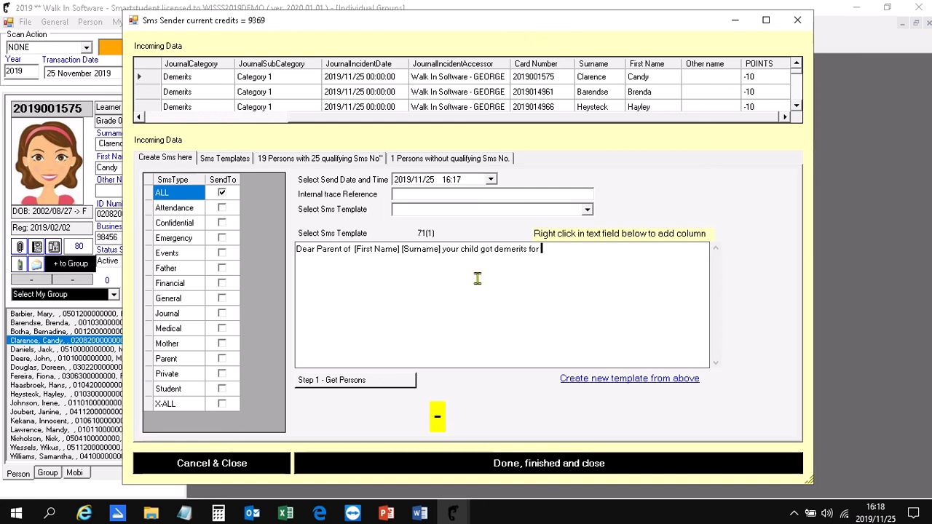
pyautogui.rightClick(552, 271)
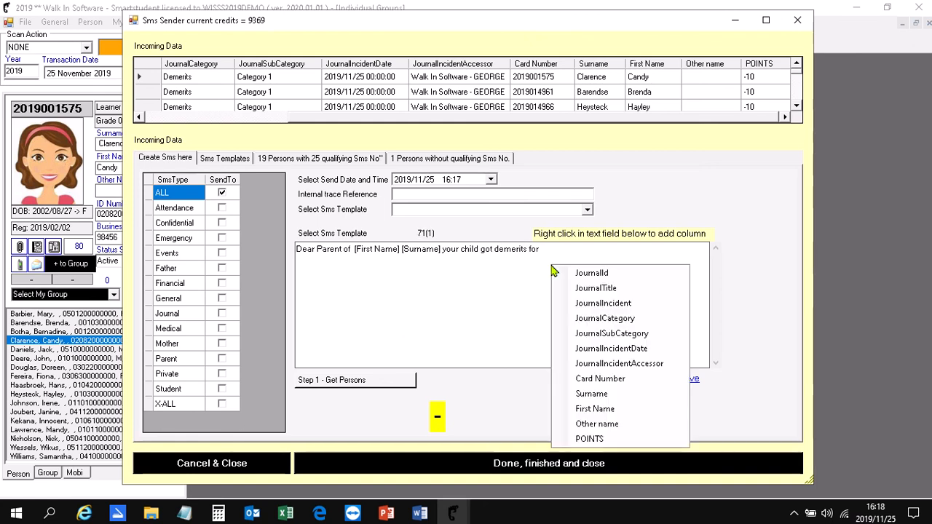
pyautogui.click(616, 305)
pyautogui.write('. P')
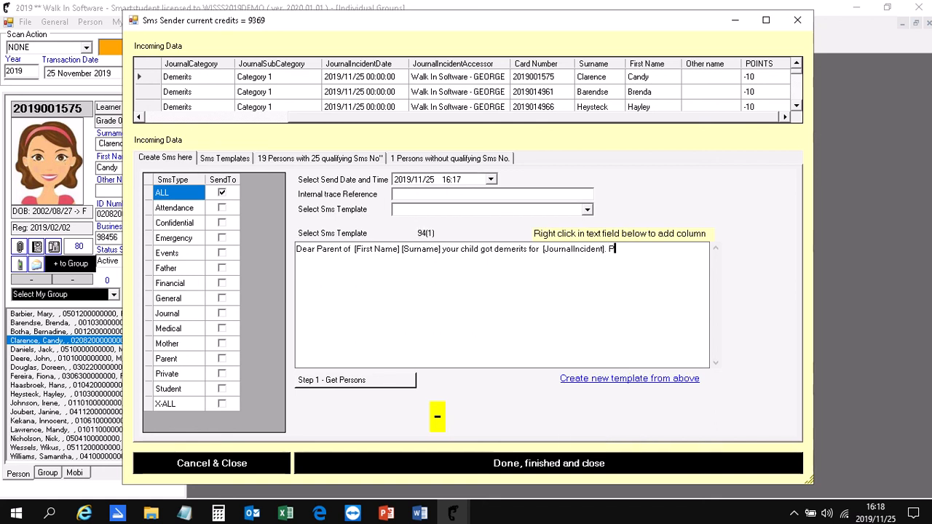
pyautogui.write('lease cont')
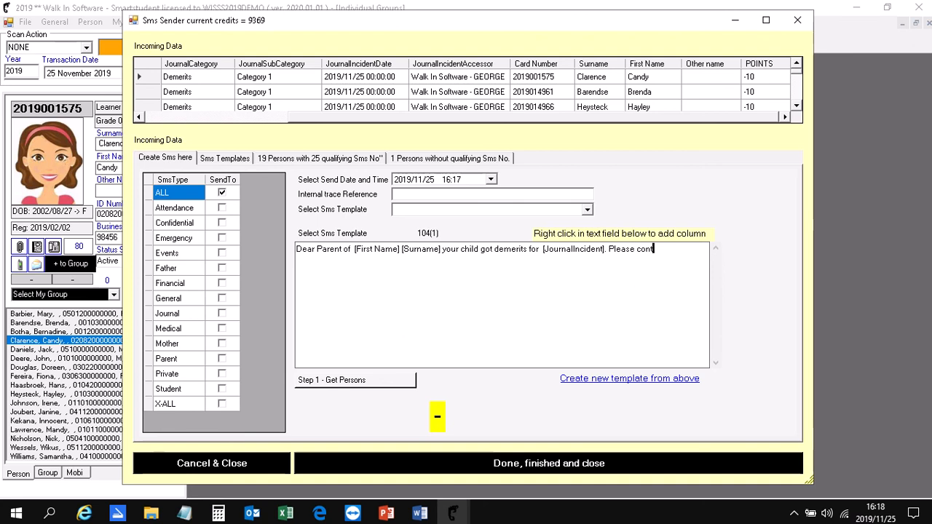
pyautogui.write('act us.')
# - Get the recipients for the SMS, process the message, and try to send it immediately
pyautogui.click(391, 382)
pyautogui.click(375, 401)
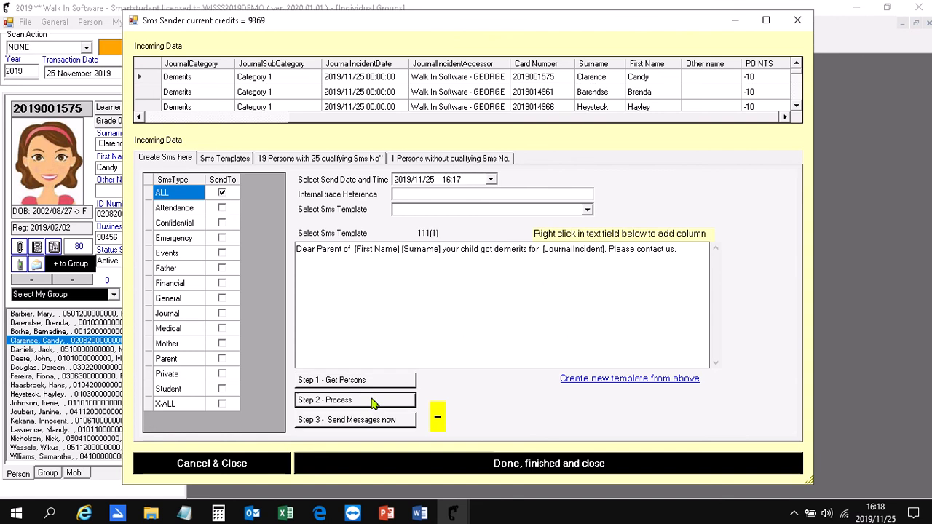
pyautogui.click(357, 423)
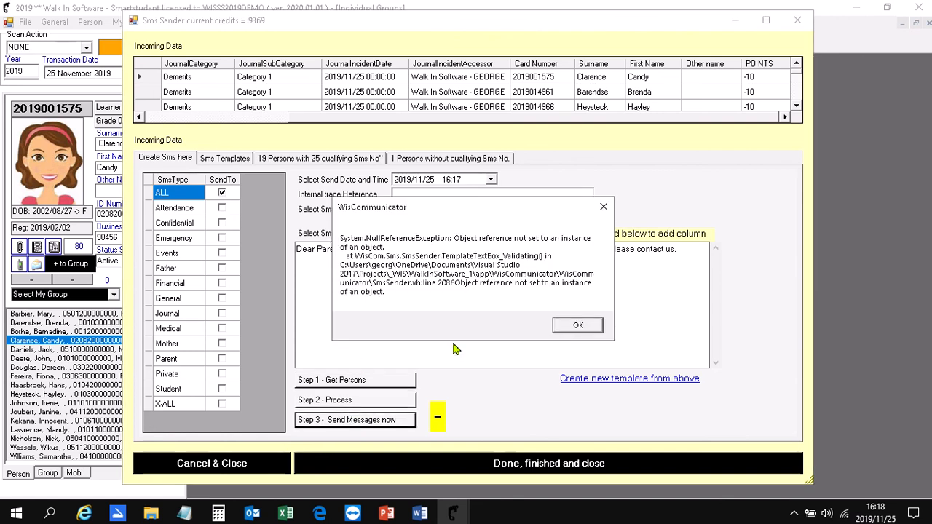
# - Dismiss the error message, finish the SMS sending, and close the list of journal incidents
pyautogui.click(576, 326)
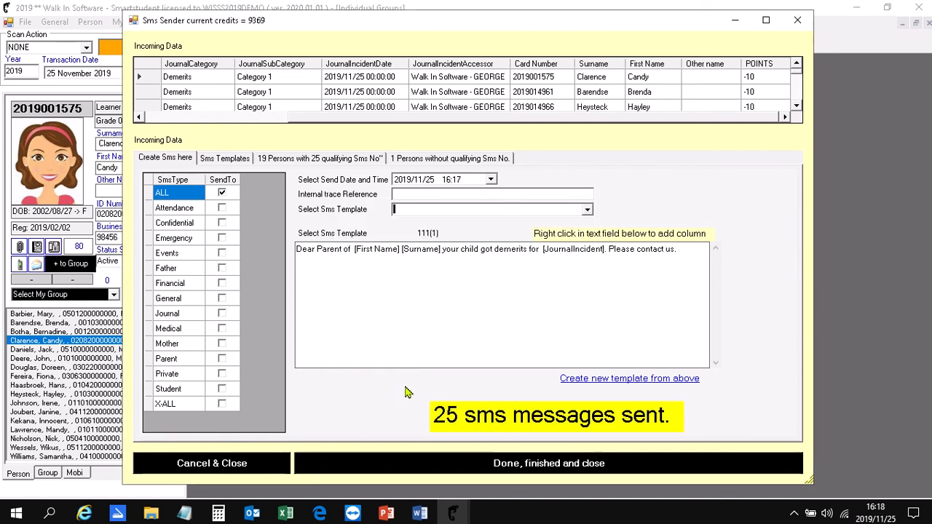
pyautogui.click(415, 466)
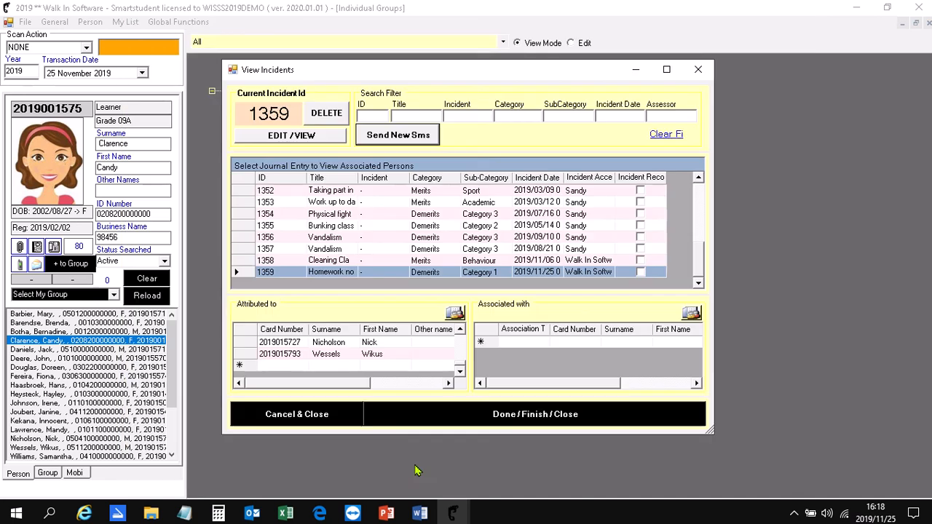
pyautogui.click(404, 413)
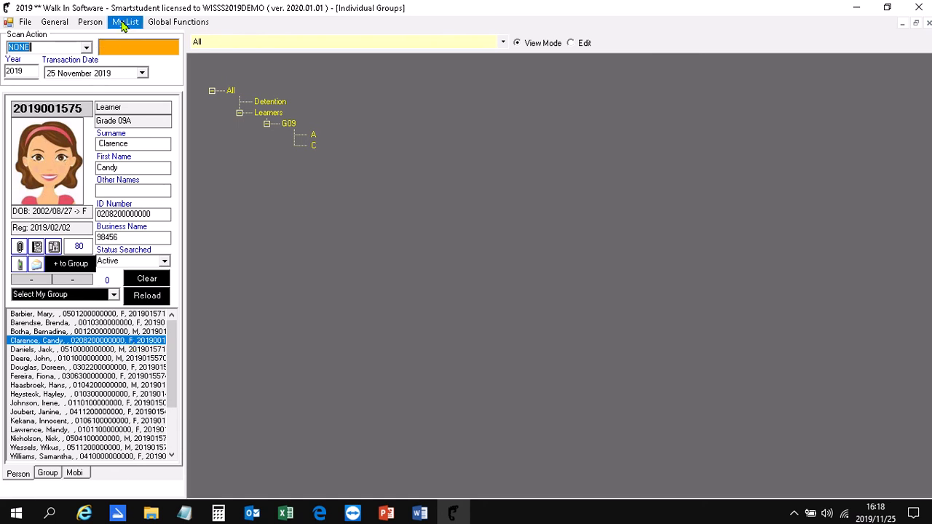
# - Select the _All group, then examine the lowest and highest journal points in the all-persons points summary and close it
pyautogui.click(112, 295)
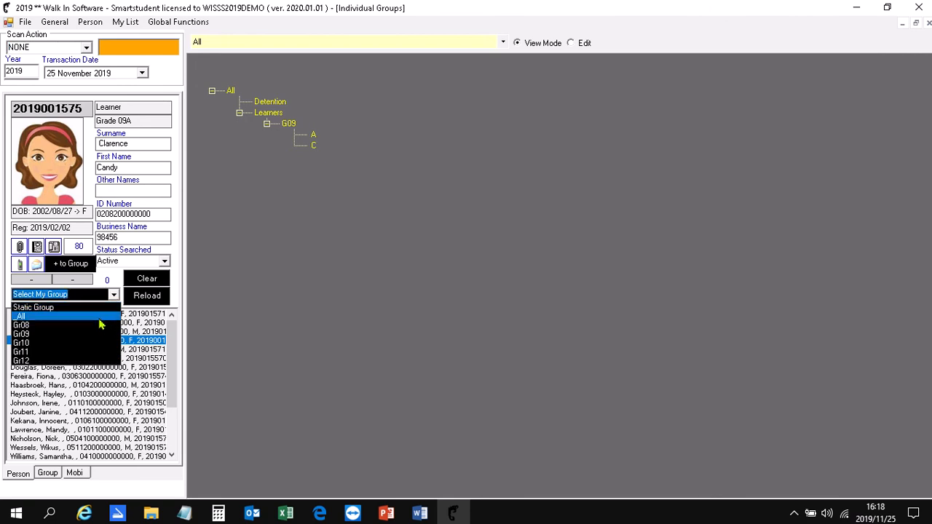
pyautogui.click(105, 316)
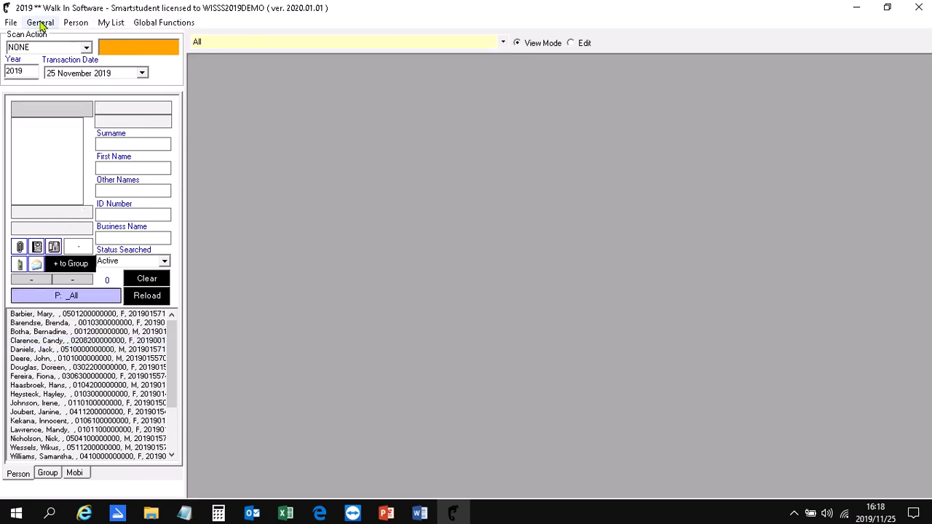
pyautogui.click(40, 22)
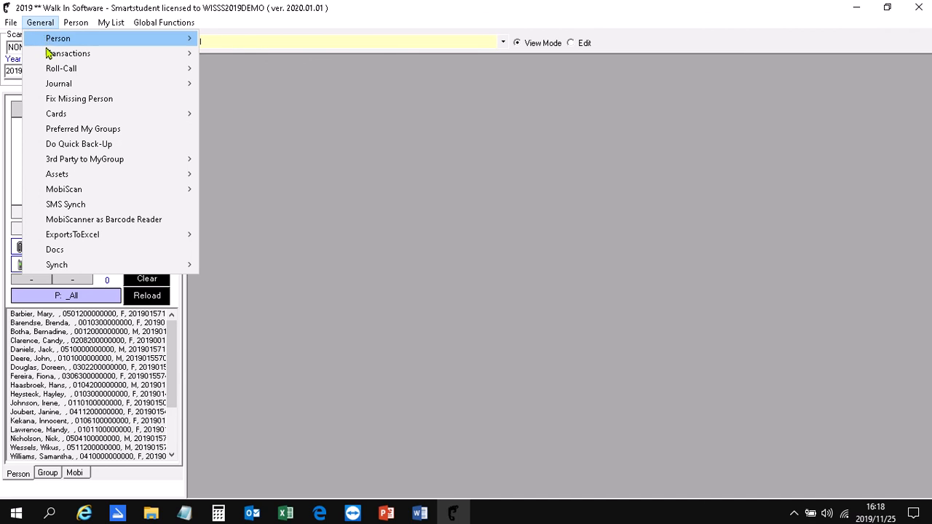
pyautogui.moveTo(67, 166)
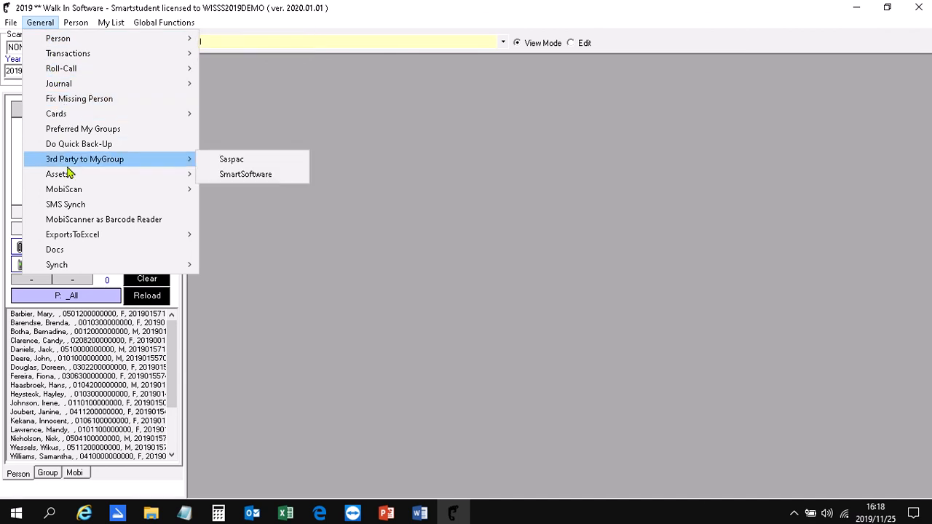
pyautogui.moveTo(95, 88)
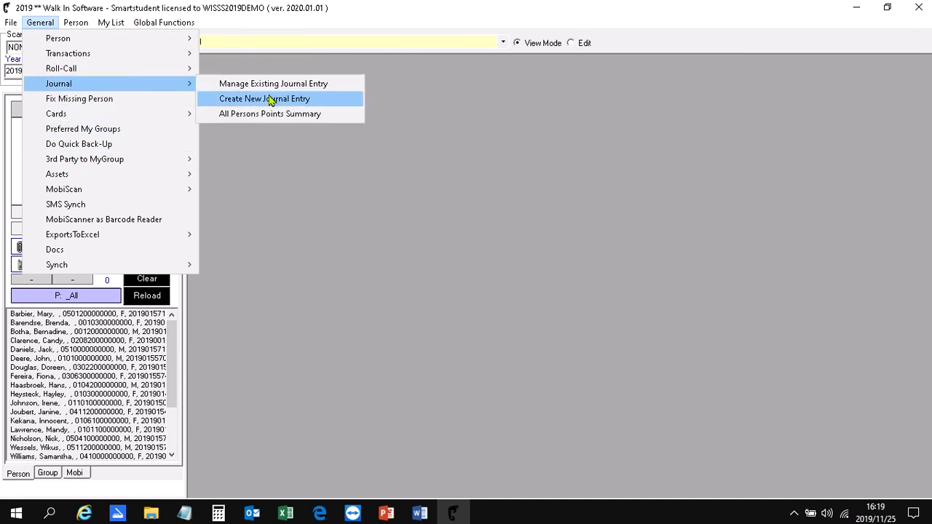
pyautogui.click(329, 121)
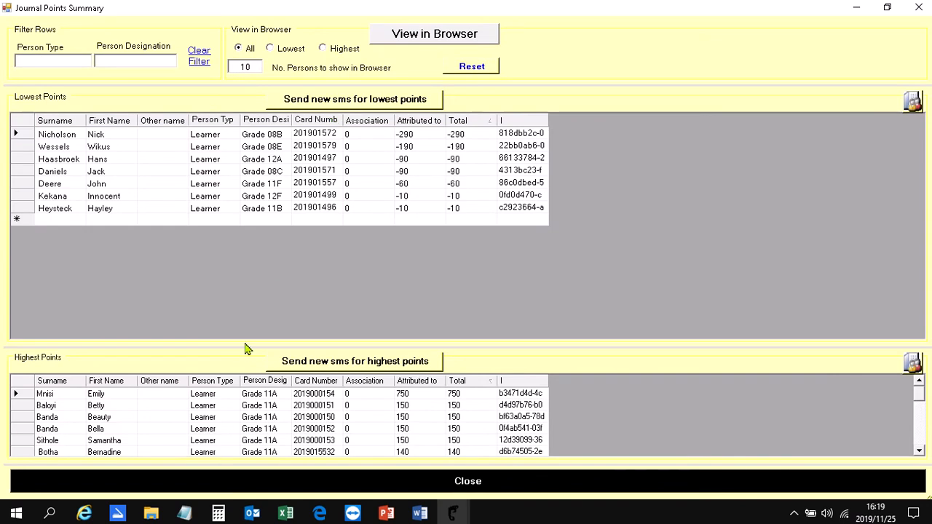
pyautogui.moveTo(243, 348); pyautogui.dragTo(247, 249)
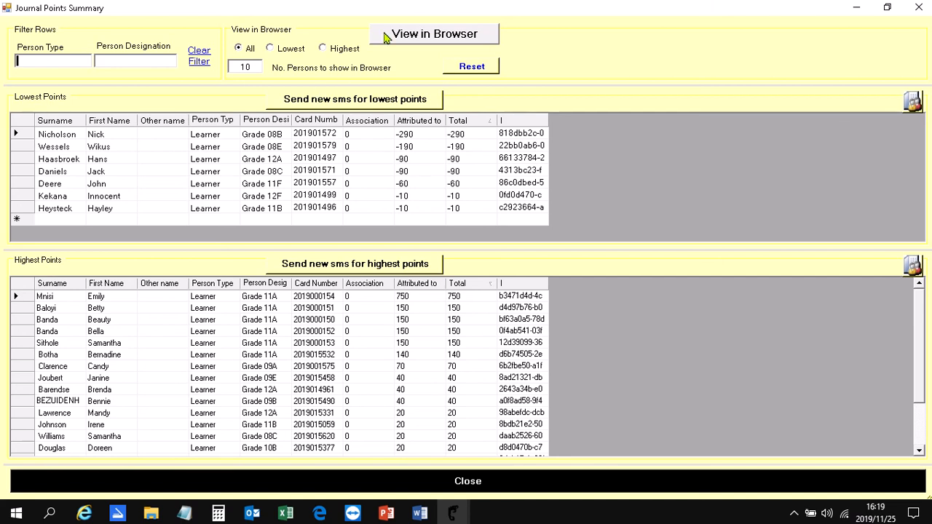
pyautogui.click(388, 489)
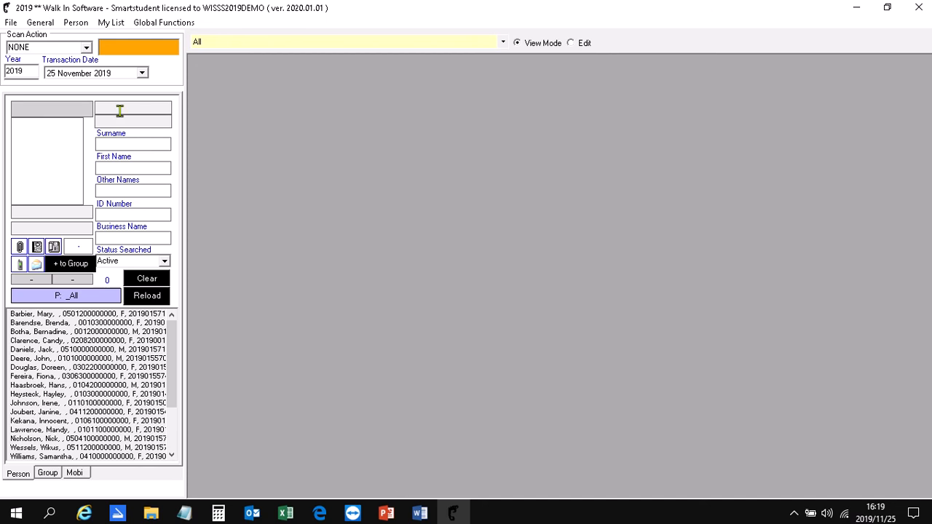
# - Load the persons of the _All group for print outs of the Journal-All statement type
pyautogui.click(106, 23)
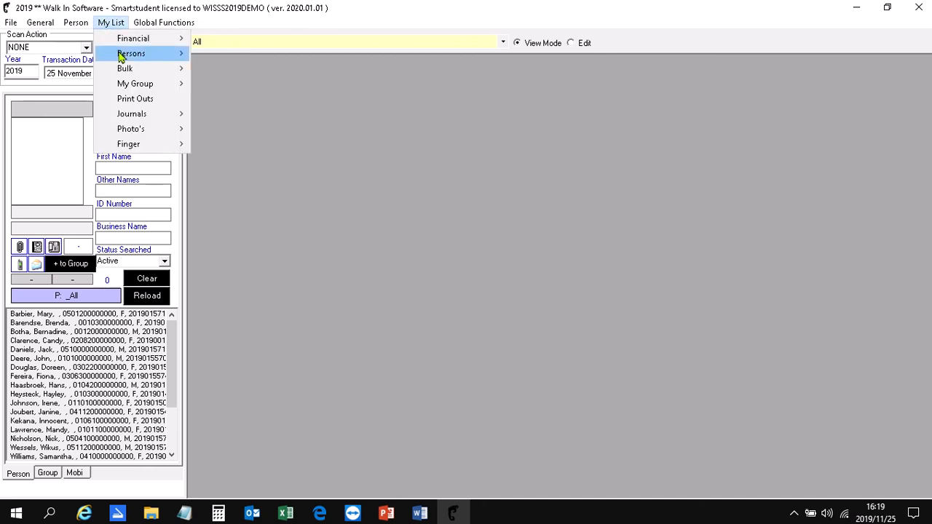
pyautogui.click(127, 99)
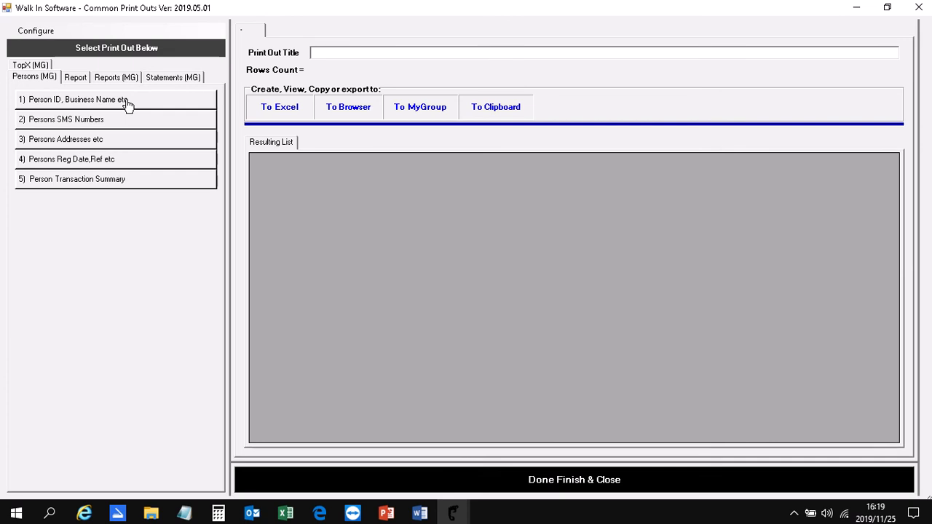
pyautogui.click(153, 79)
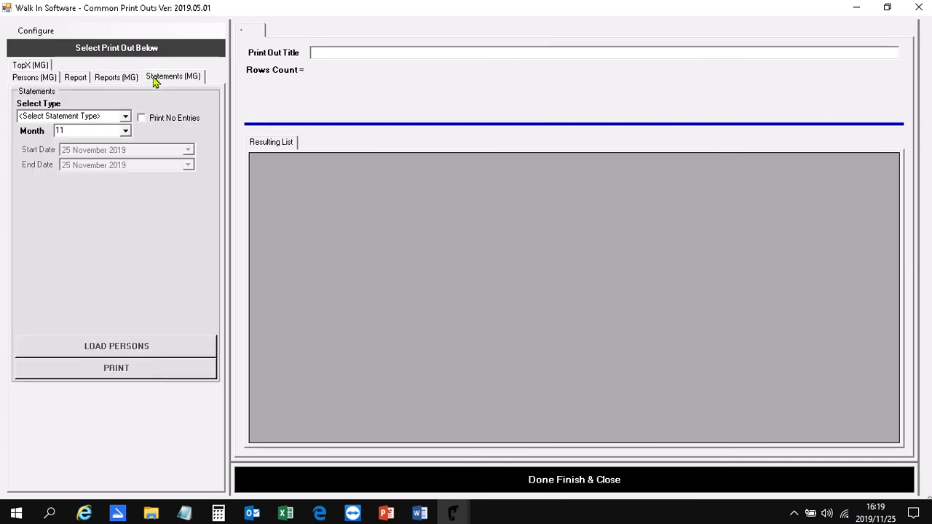
pyautogui.click(127, 116)
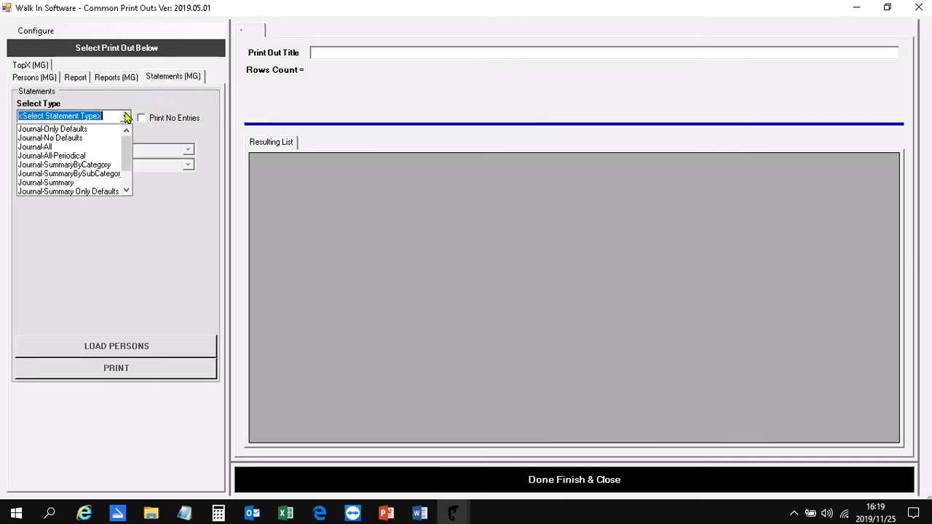
pyautogui.click(104, 147)
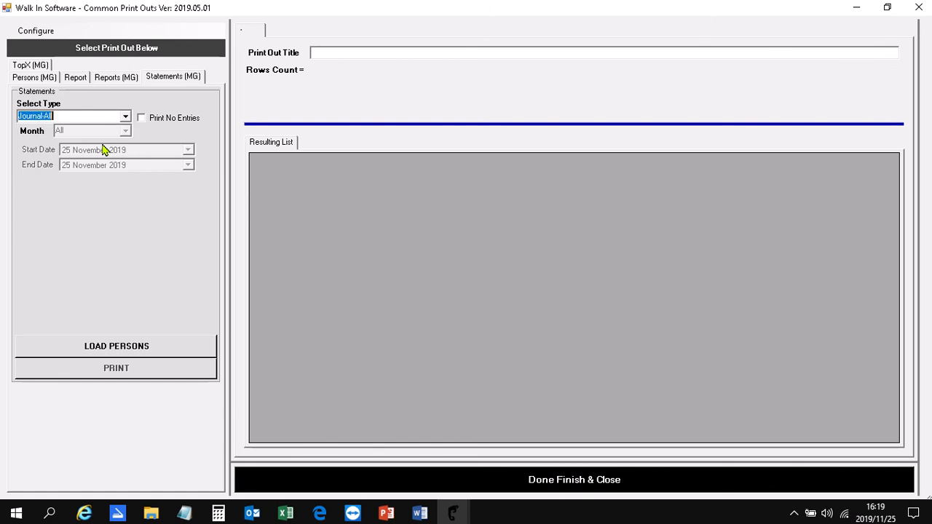
pyautogui.click(122, 343)
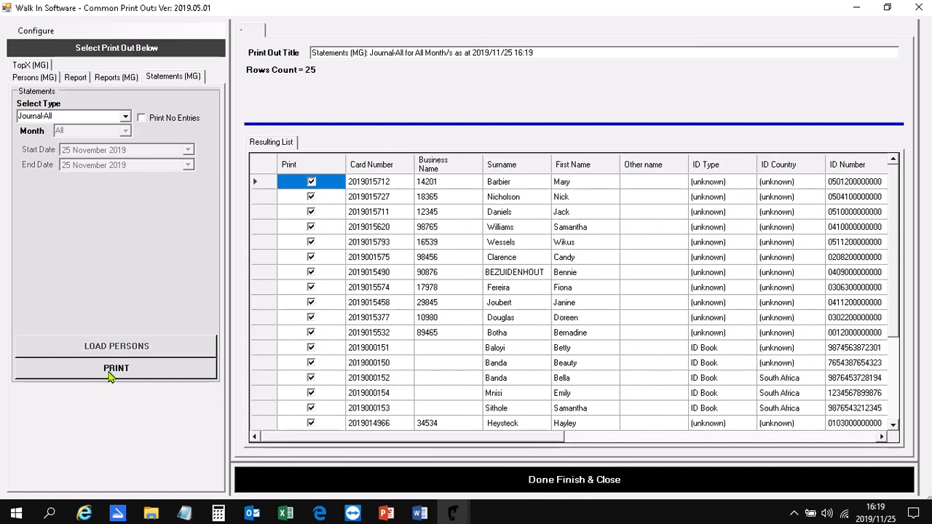
# - Preview the Journal-All statements, read the first learner's points and journal entries, and close the preview and print outs
pyautogui.click(64, 370)
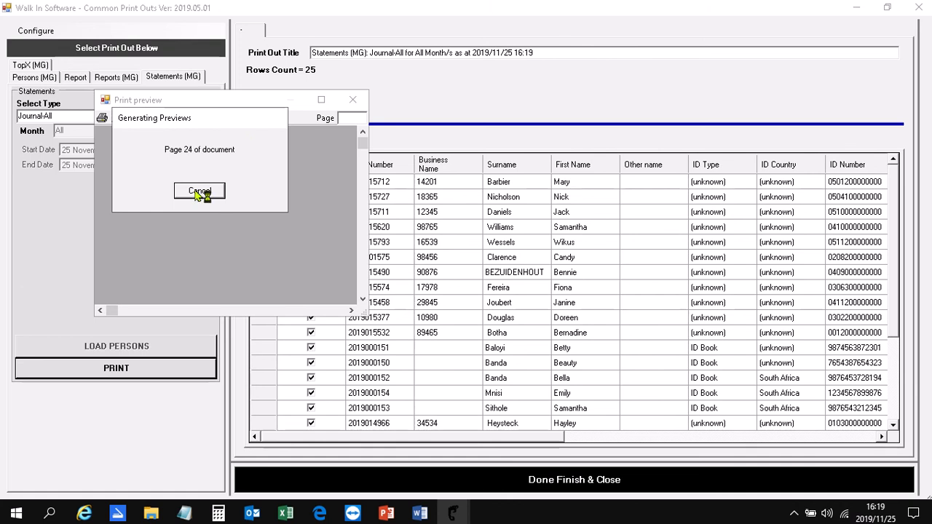
pyautogui.click(321, 101)
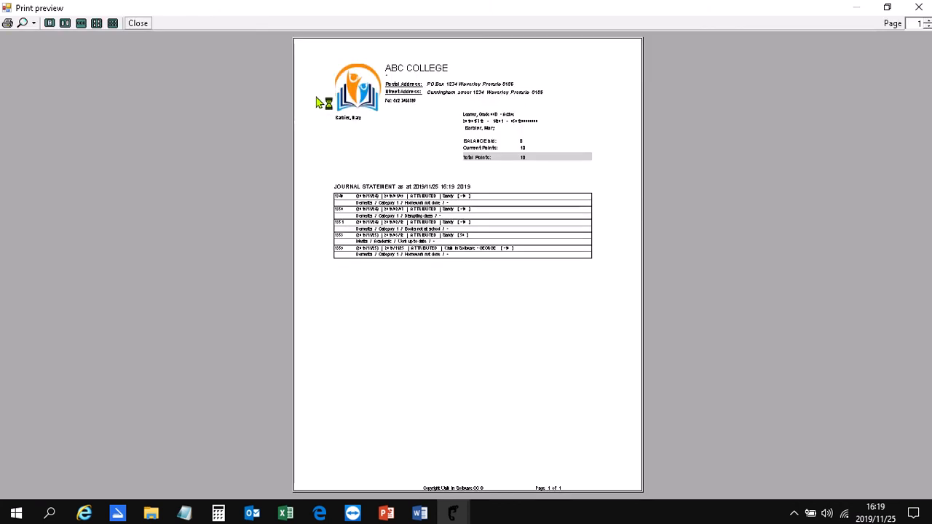
pyautogui.click(34, 24)
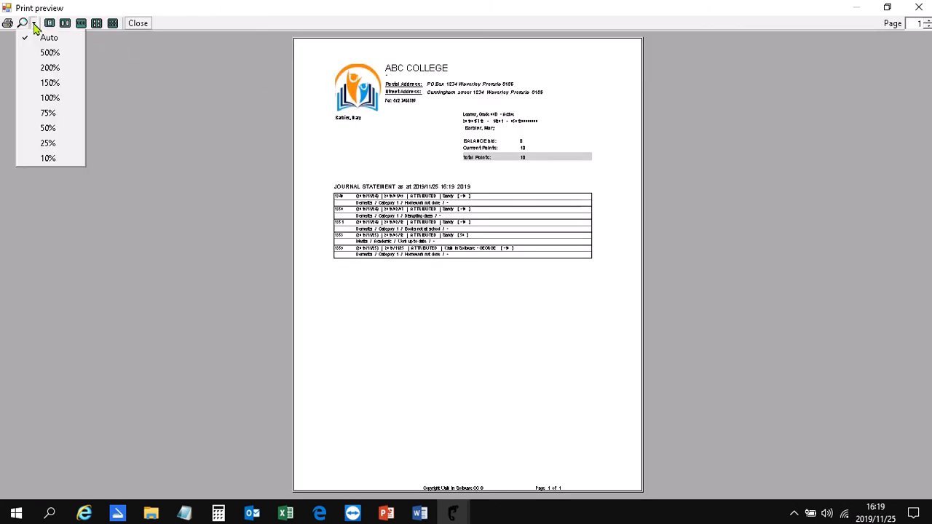
pyautogui.click(41, 83)
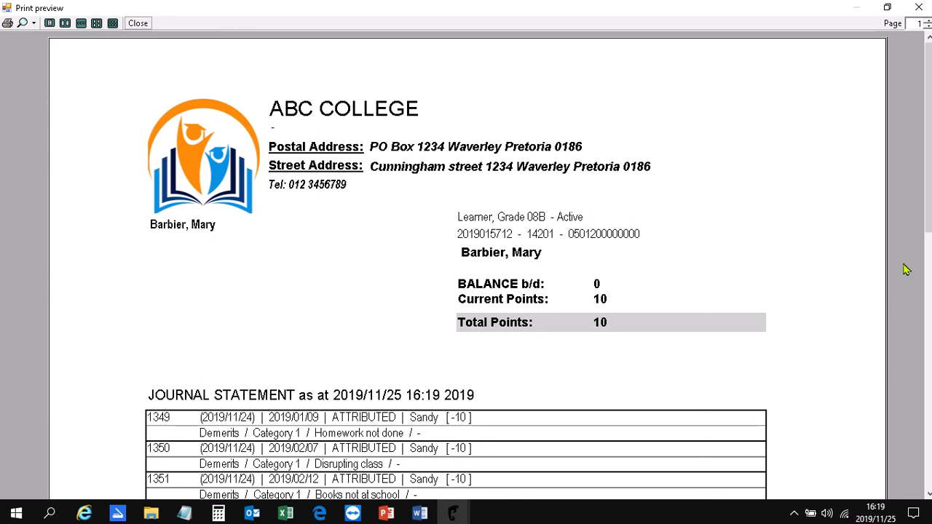
pyautogui.moveTo(924, 217); pyautogui.dragTo(880, 274)
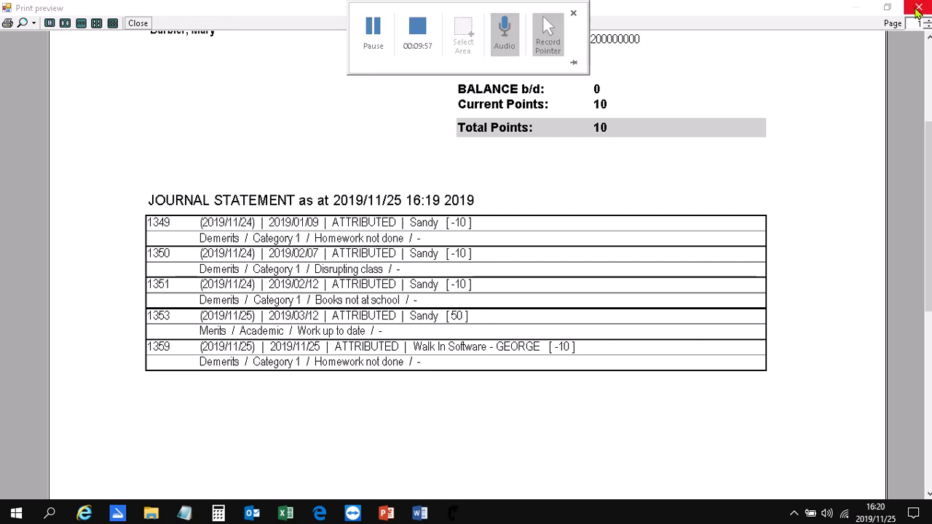
pyautogui.click(917, 8)
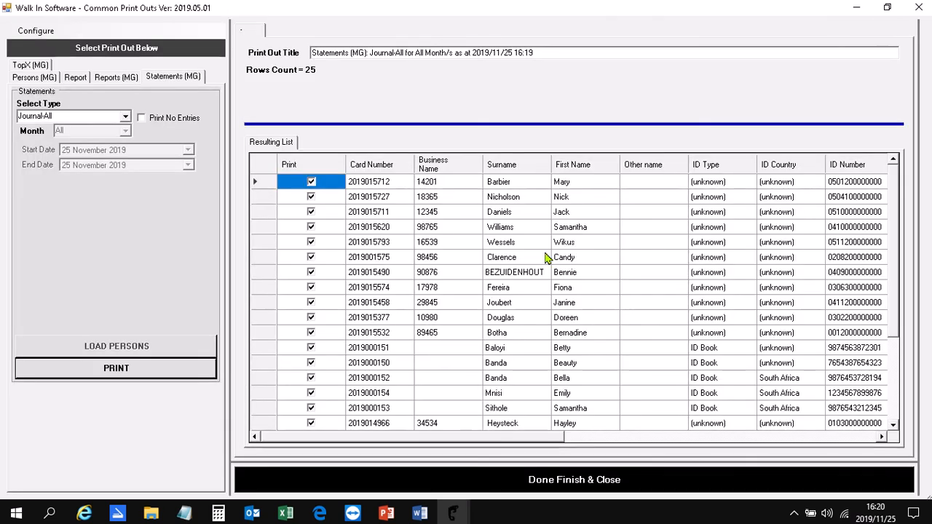
pyautogui.click(295, 478)
# - Reopen the group's print outs at the TopX journal incidents and set the start date to 1 January 2019
pyautogui.click(110, 23)
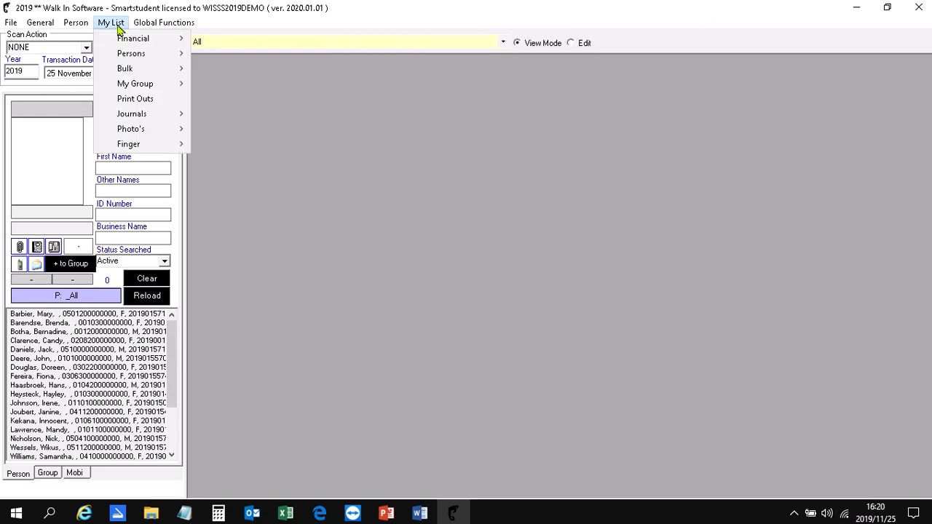
pyautogui.click(122, 98)
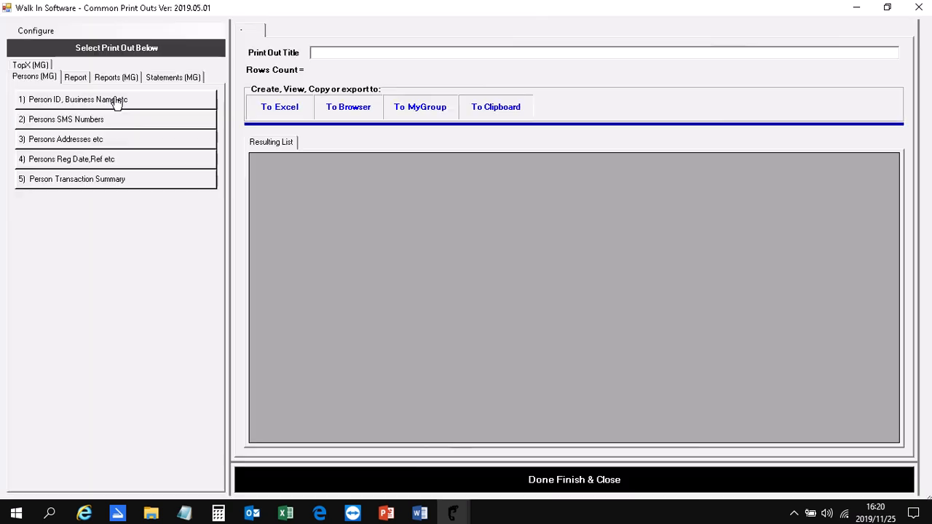
pyautogui.click(32, 66)
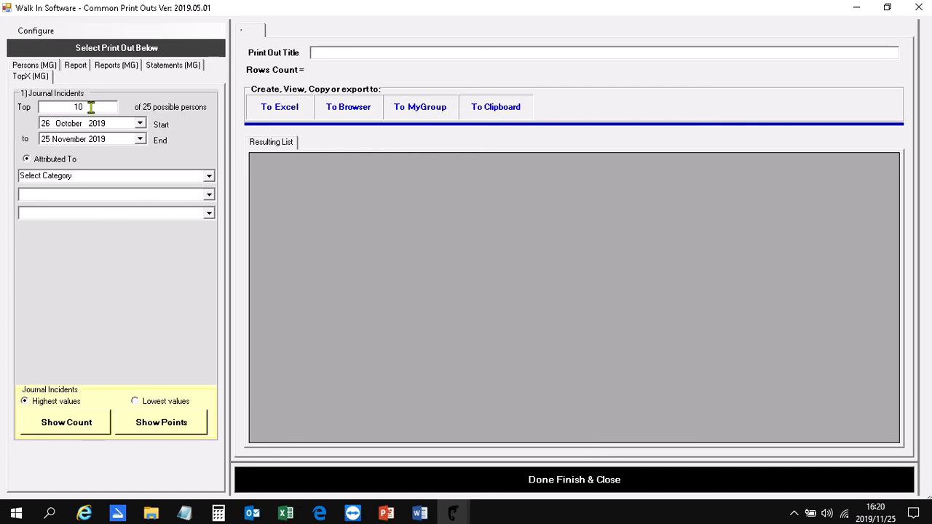
pyautogui.click(139, 124)
pyautogui.click(51, 140)
pyautogui.click(51, 139)
pyautogui.click(51, 140)
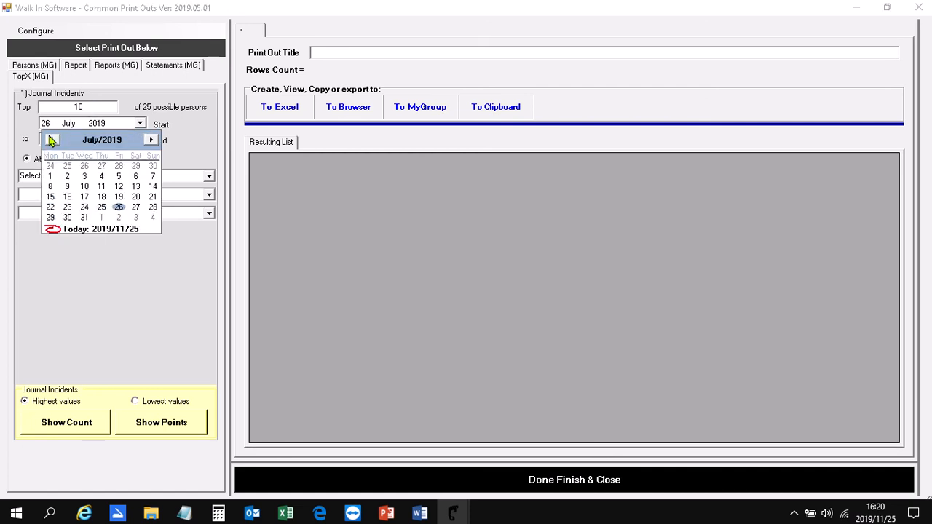
pyautogui.click(51, 140)
pyautogui.click(51, 139)
pyautogui.click(50, 140)
pyautogui.click(51, 140)
pyautogui.click(51, 139)
pyautogui.click(51, 139)
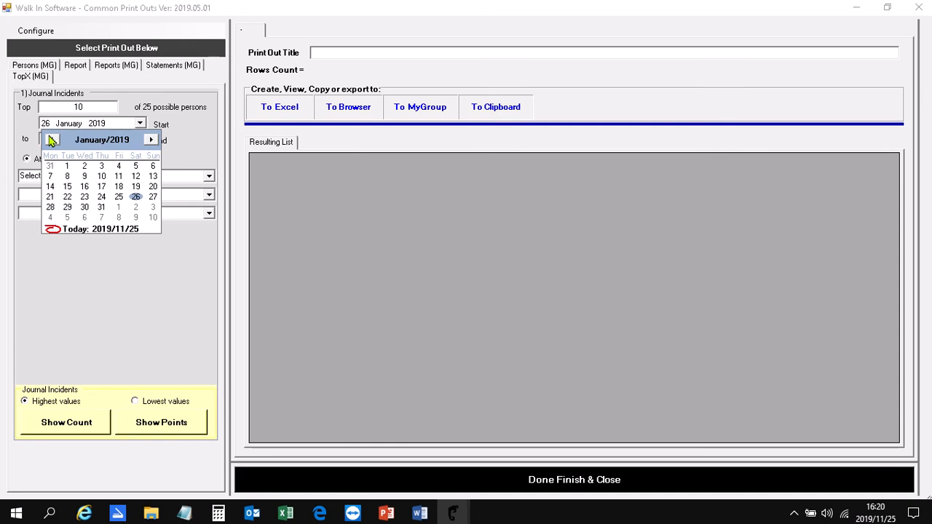
pyautogui.click(51, 140)
pyautogui.click(149, 140)
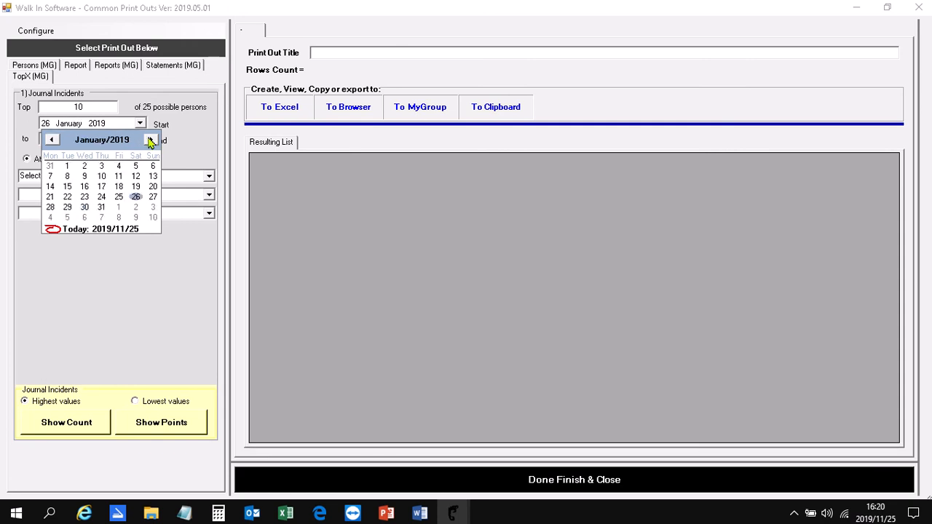
pyautogui.click(67, 166)
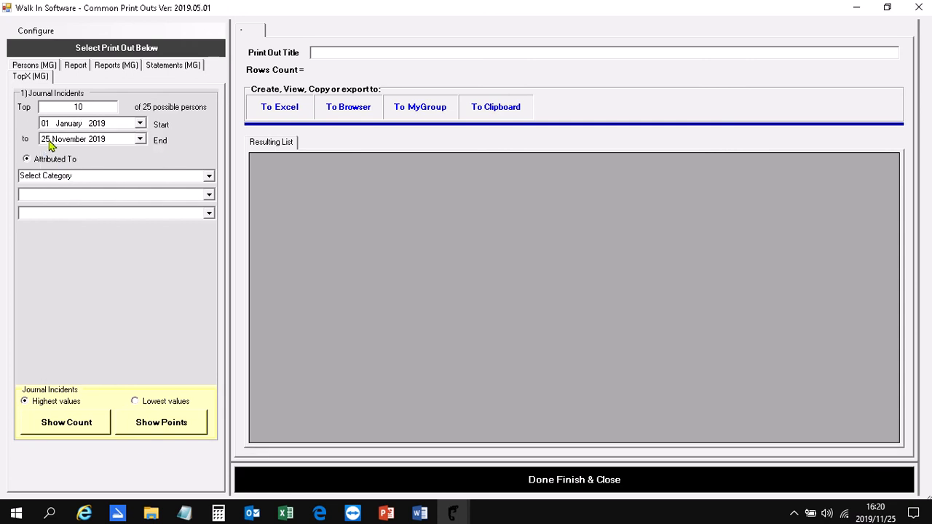
# - List the top 10 persons by highest count for the incident Homework not done under Demerits, Category 1
pyautogui.click(210, 177)
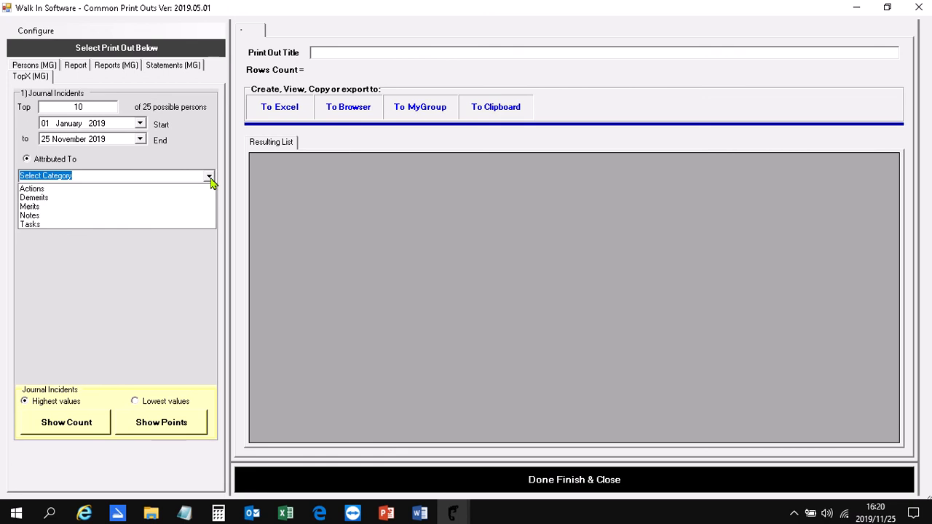
pyautogui.click(156, 198)
pyautogui.click(209, 194)
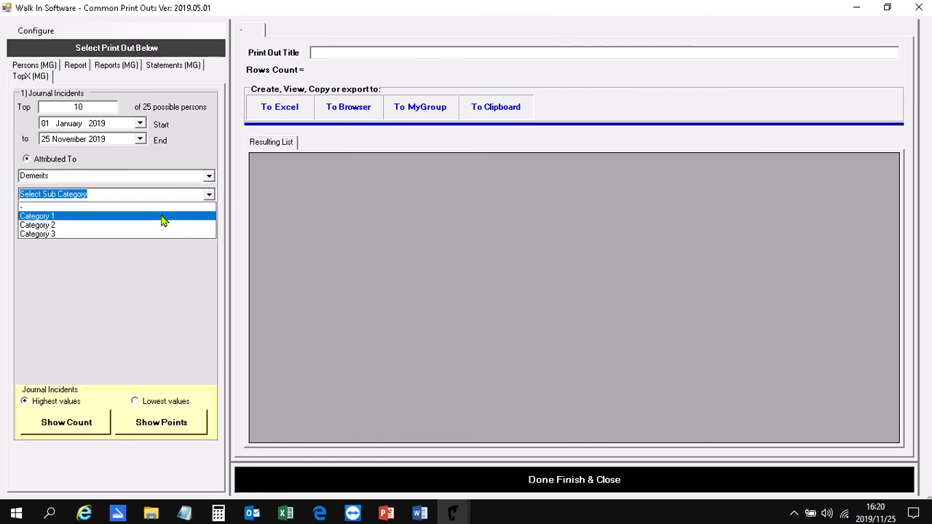
pyautogui.click(192, 213)
pyautogui.click(209, 213)
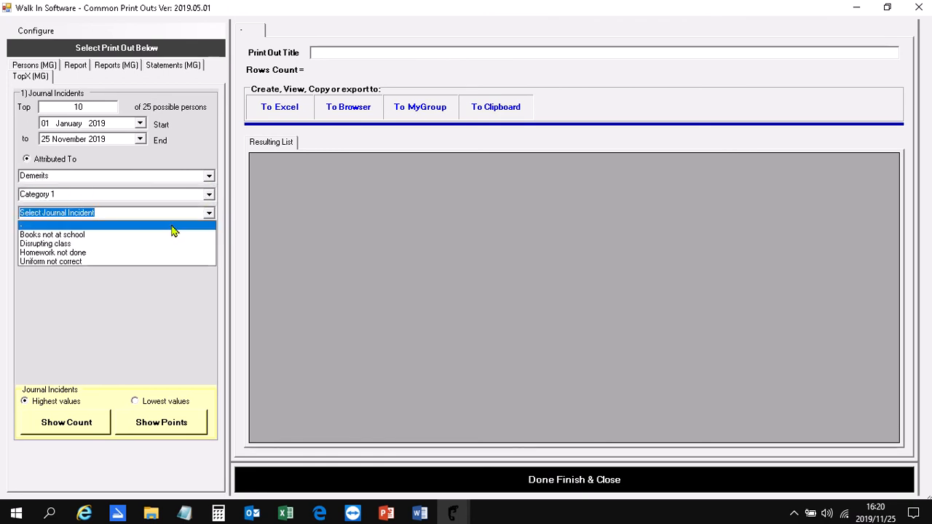
pyautogui.click(136, 255)
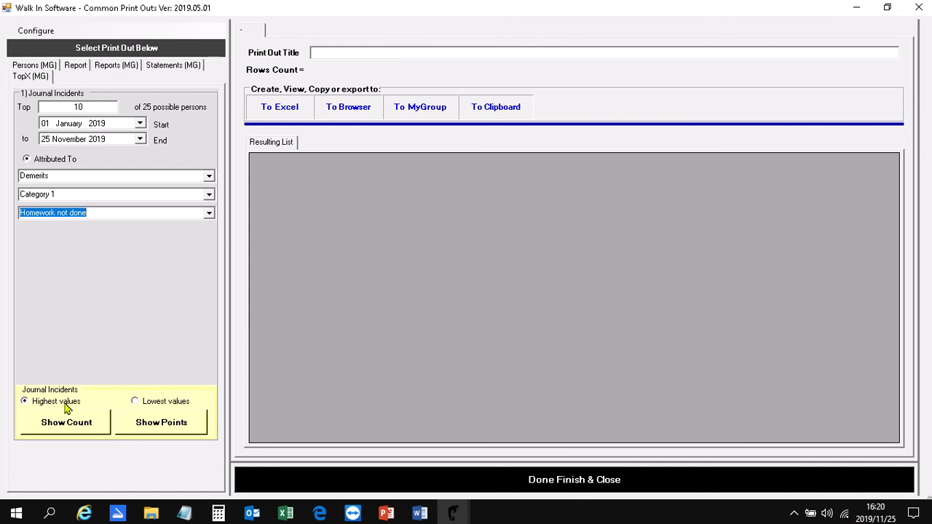
pyautogui.click(49, 421)
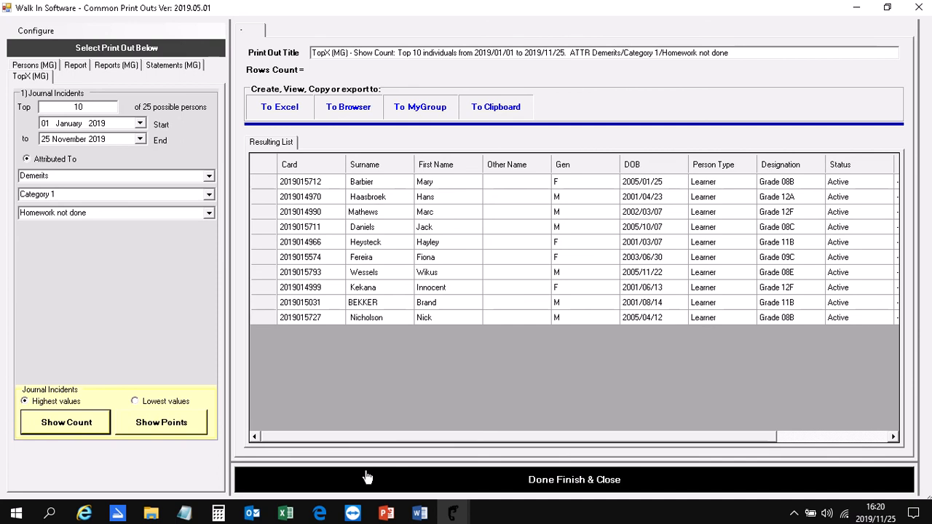
# - List the top 10 persons by highest count for the incident Attending sportsday under Merits, Sport, and close the print outs
pyautogui.click(208, 177)
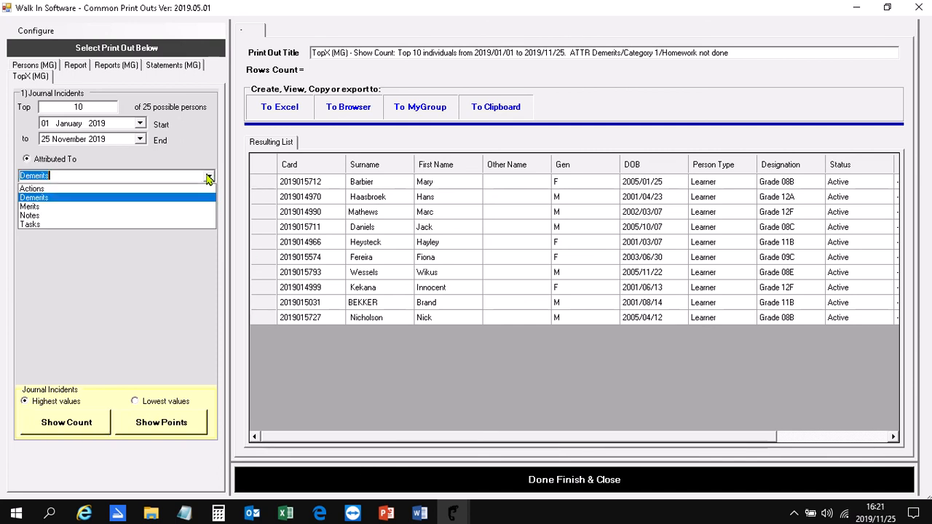
pyautogui.click(144, 207)
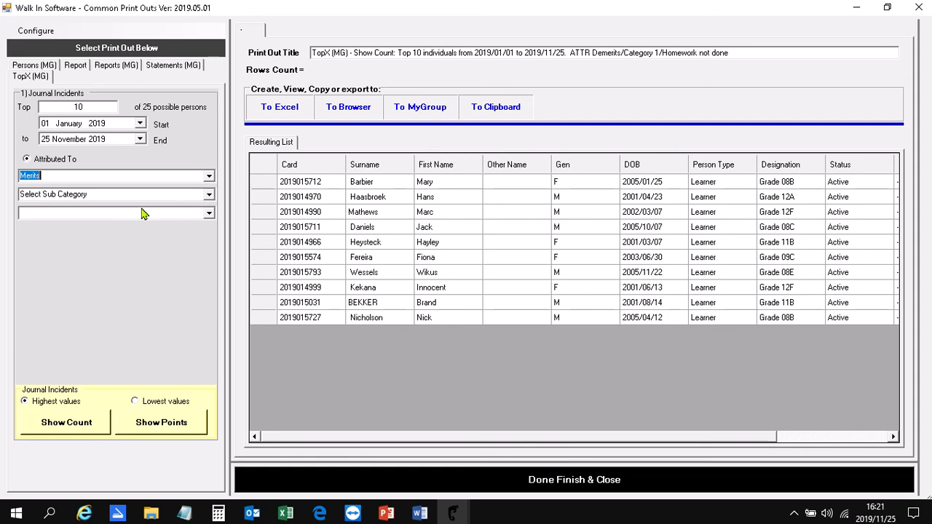
pyautogui.click(208, 195)
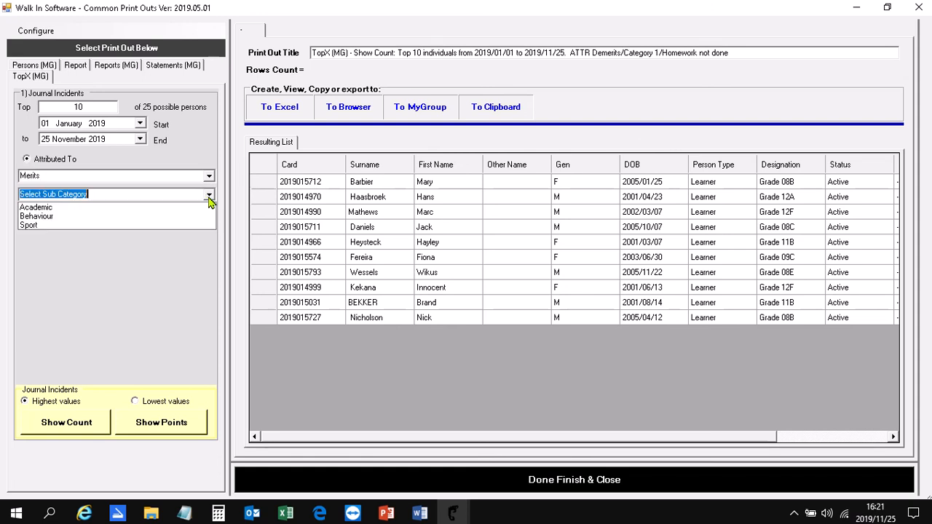
pyautogui.click(162, 230)
pyautogui.click(211, 217)
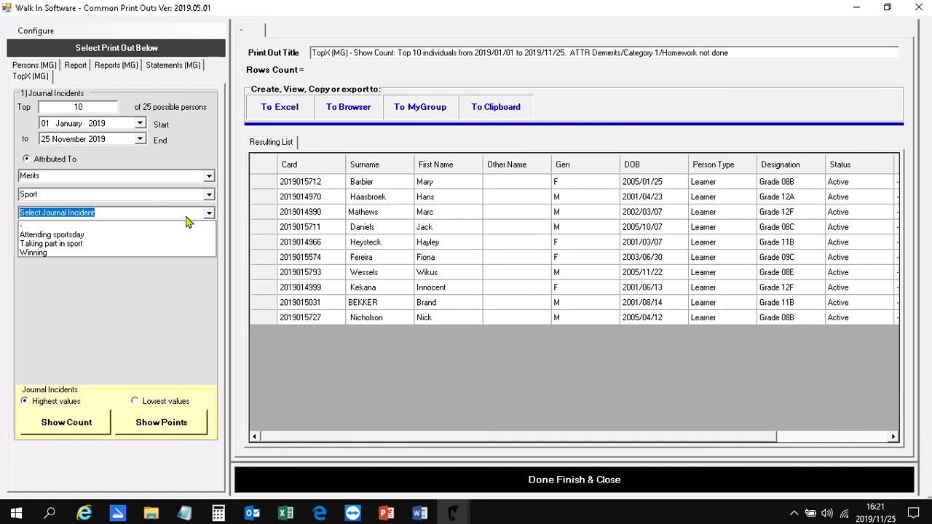
pyautogui.click(162, 234)
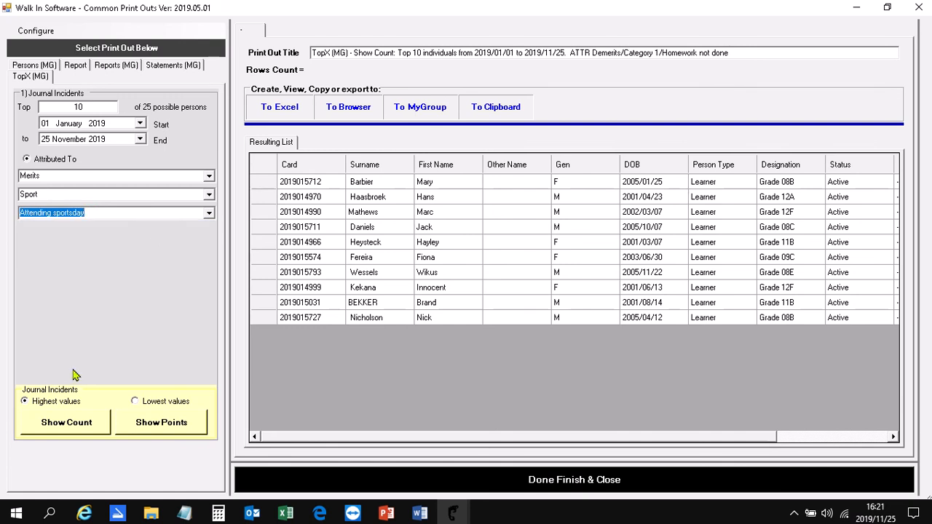
pyautogui.click(72, 424)
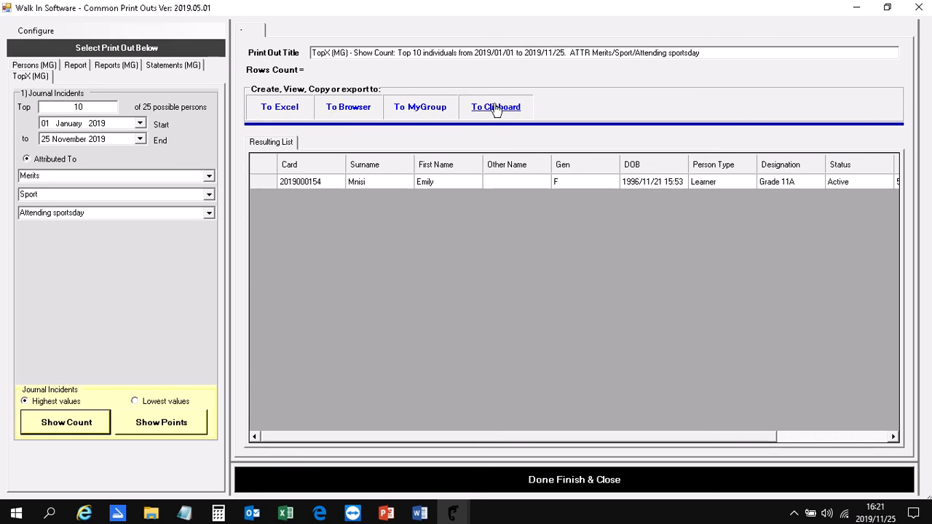
pyautogui.click(413, 480)
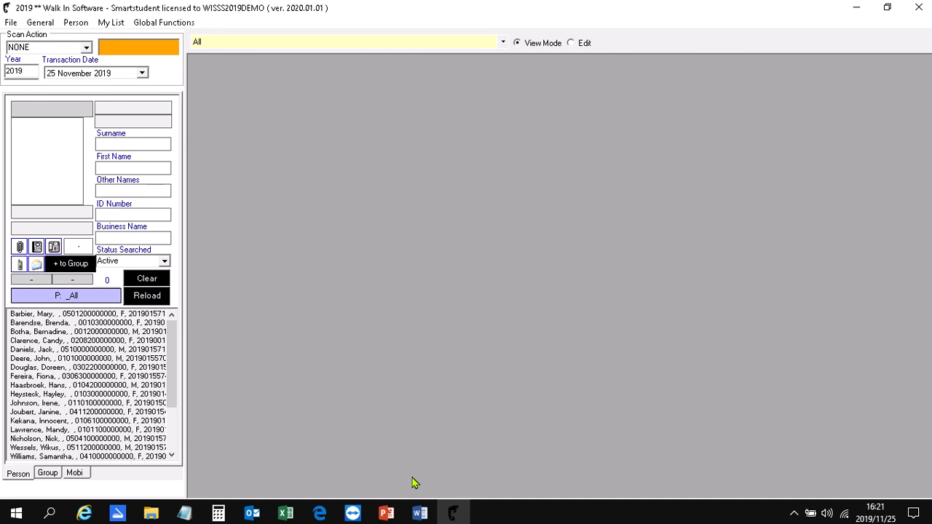
# - Reopen the group's print outs and generate the Journal - View Trends report of monthly incidents
pyautogui.click(113, 22)
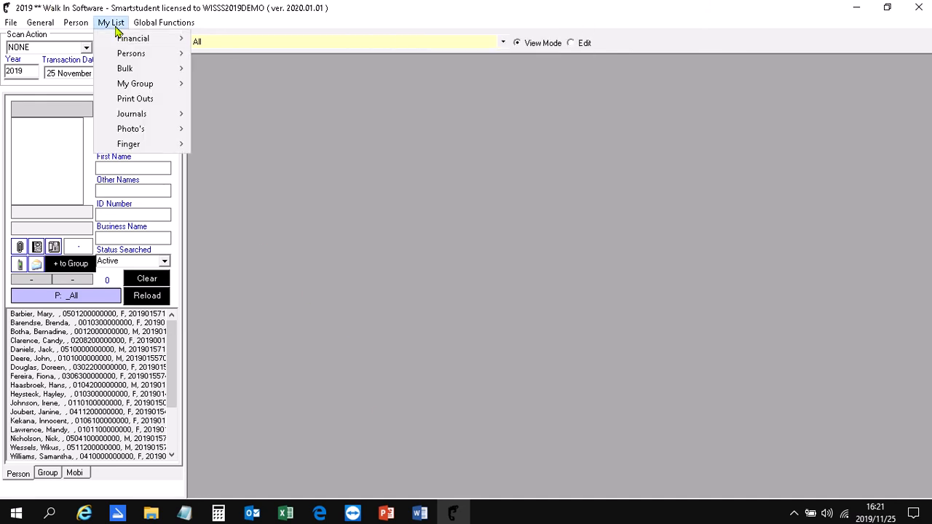
pyautogui.click(133, 98)
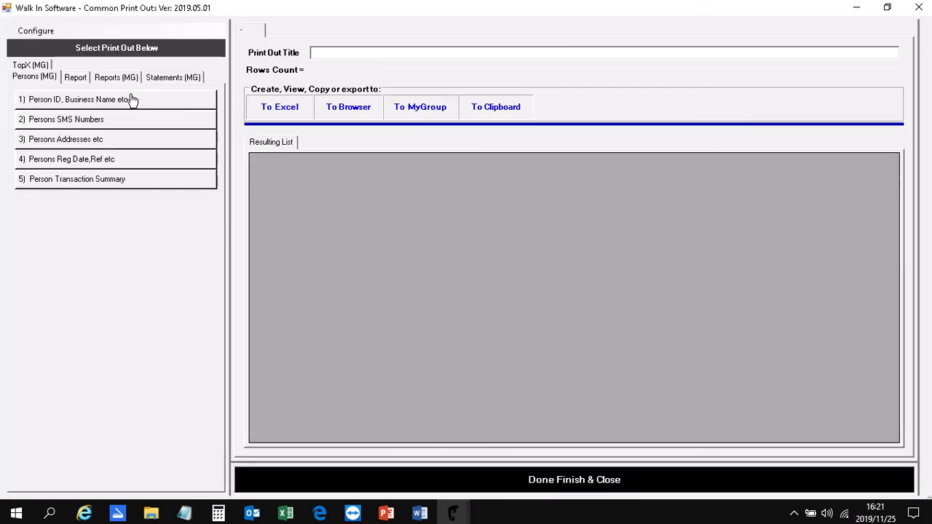
pyautogui.click(76, 78)
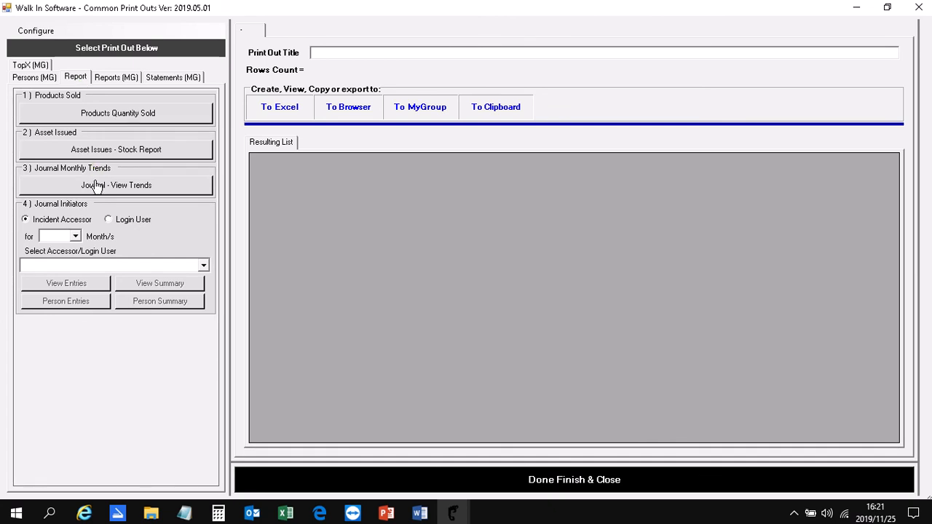
pyautogui.click(152, 188)
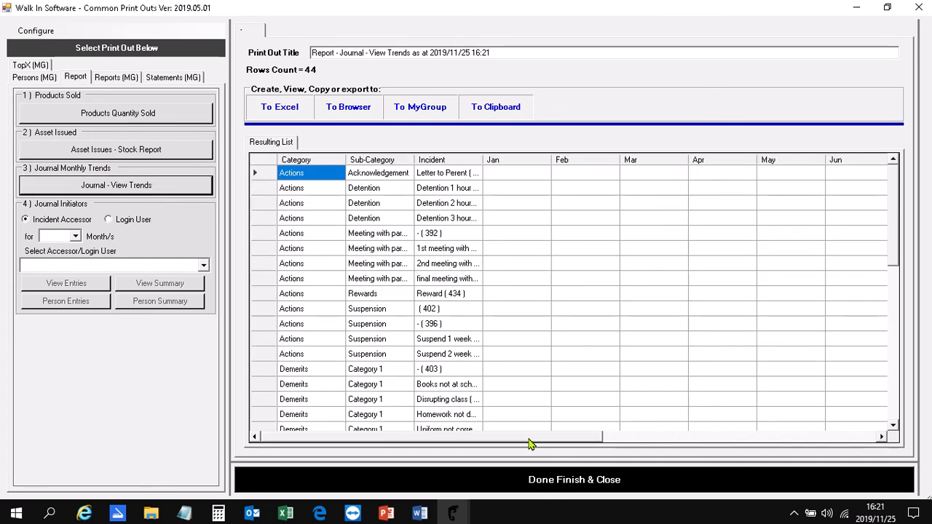
# - Sort the journal trends report by the November column in descending order
pyautogui.moveTo(531, 442); pyautogui.dragTo(827, 446)
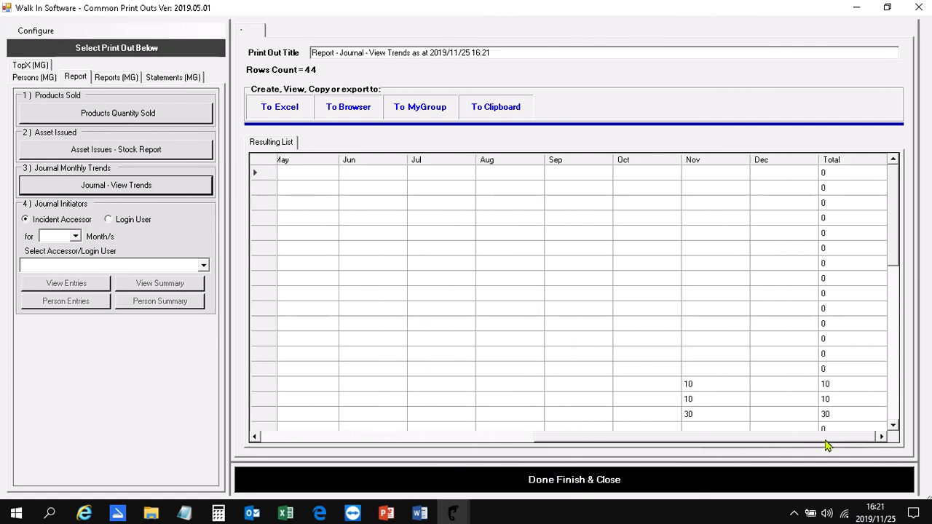
pyautogui.click(732, 159)
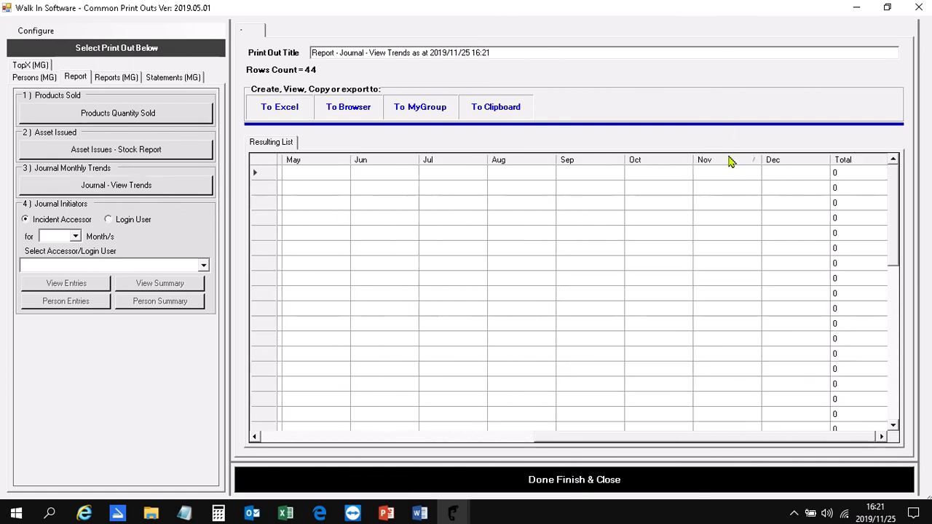
pyautogui.click(732, 160)
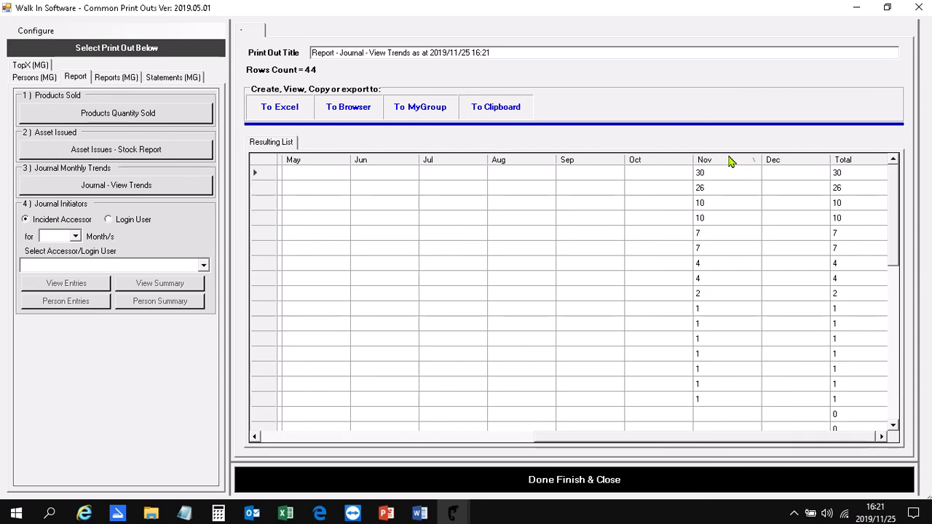
# - Examine the highest-ranked incident's category and monthly figures in the trends report, and close the print outs
pyautogui.click(264, 174)
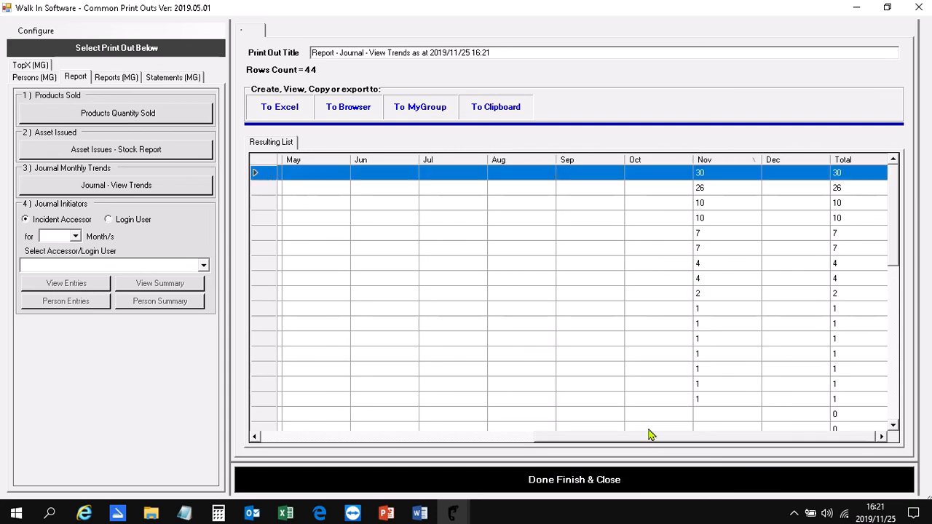
pyautogui.moveTo(687, 436); pyautogui.dragTo(289, 415)
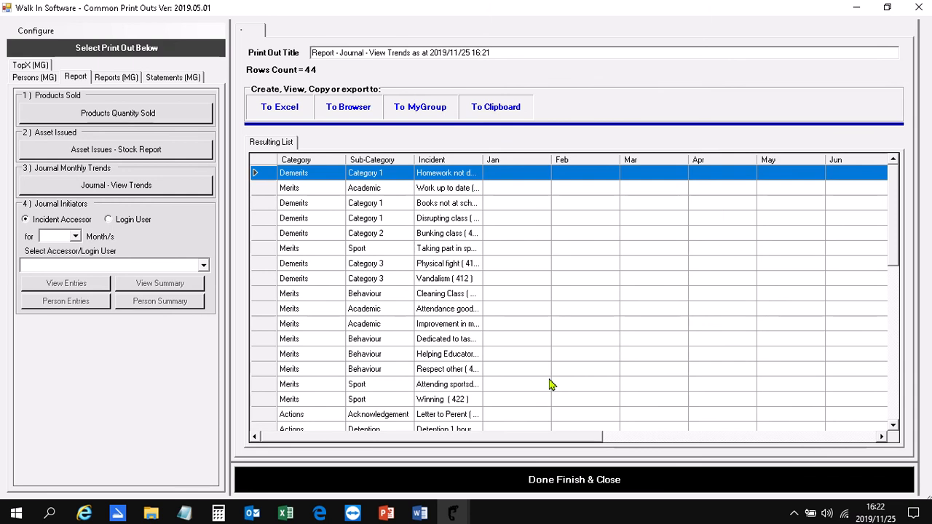
pyautogui.click(881, 437)
pyautogui.click(881, 437)
pyautogui.click(881, 437)
pyautogui.click(881, 437)
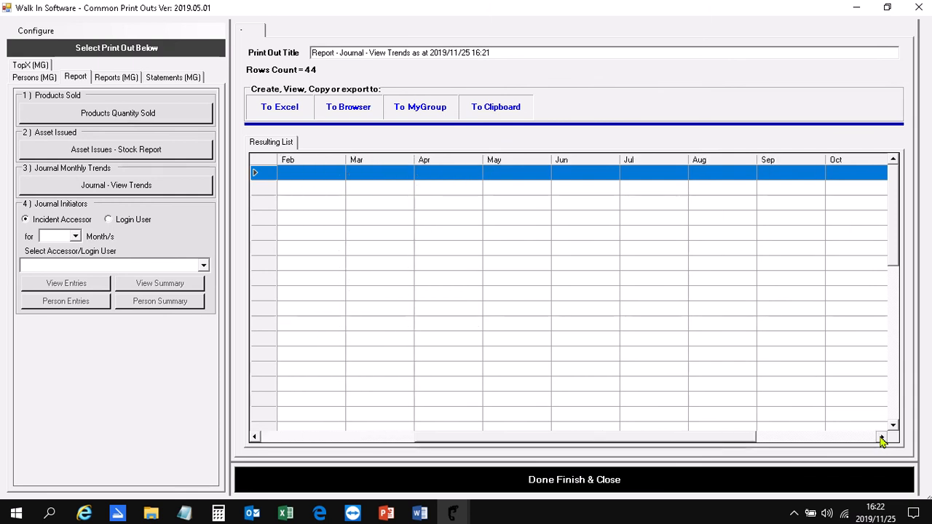
pyautogui.click(881, 436)
pyautogui.click(881, 437)
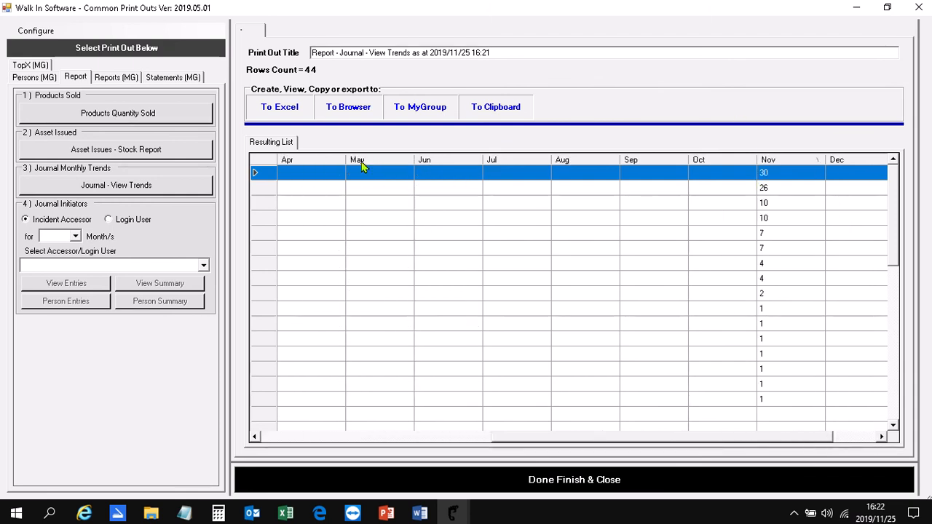
pyautogui.moveTo(604, 441); pyautogui.dragTo(282, 420)
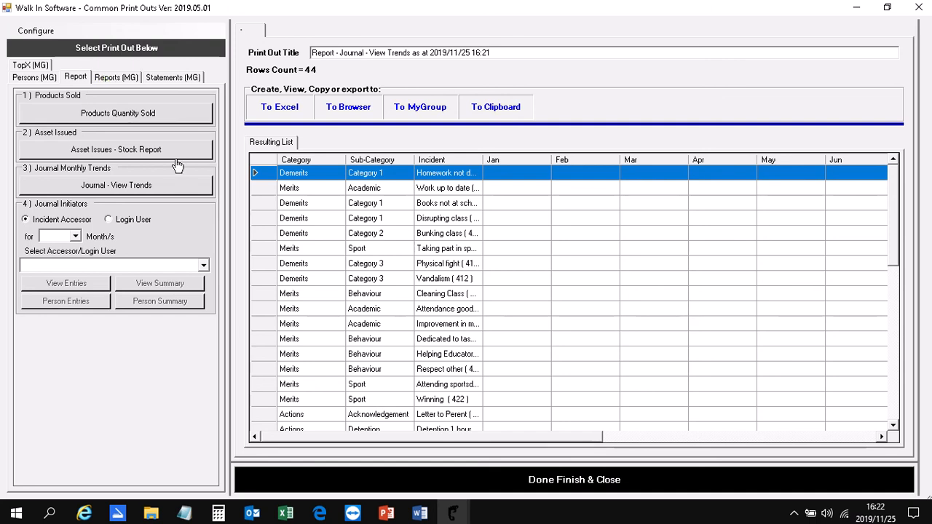
pyautogui.click(338, 480)
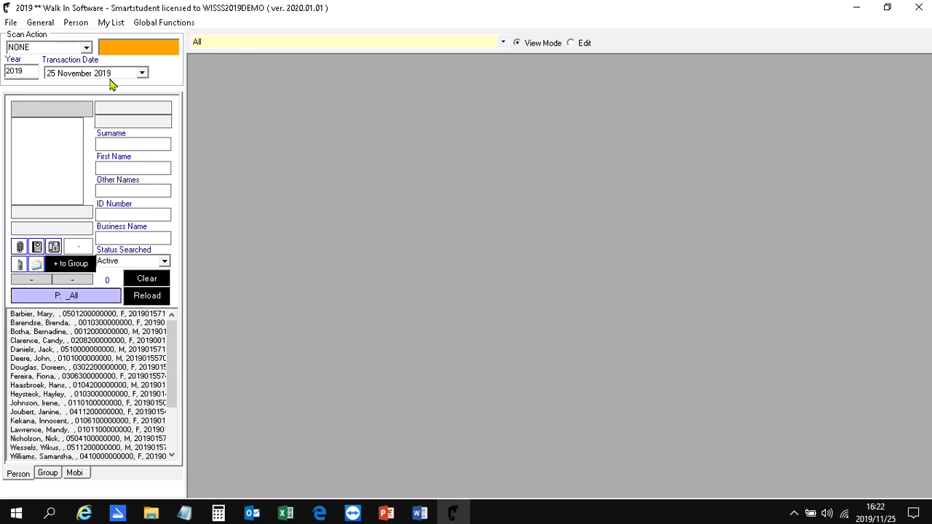
# - Open the Journal Points Calculator for the loaded group and select the Reward template
pyautogui.click(112, 24)
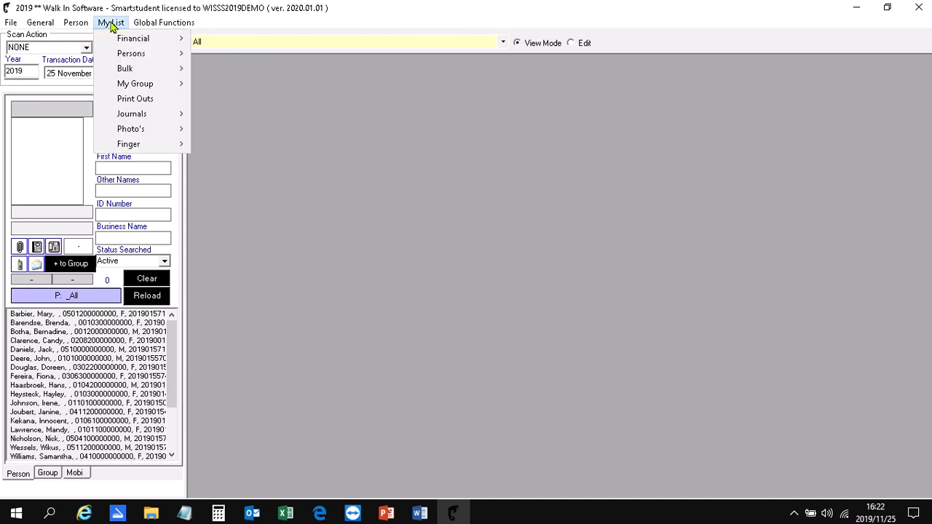
pyautogui.moveTo(138, 114)
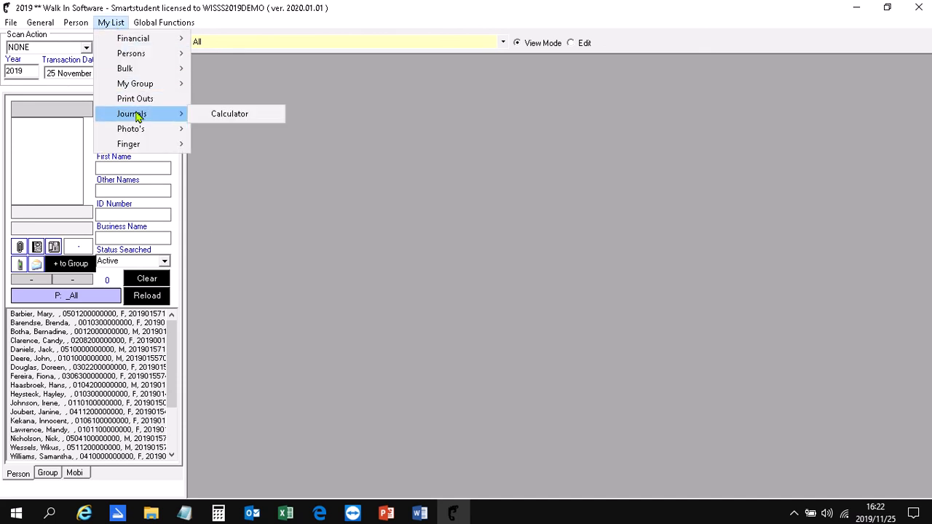
pyautogui.click(244, 117)
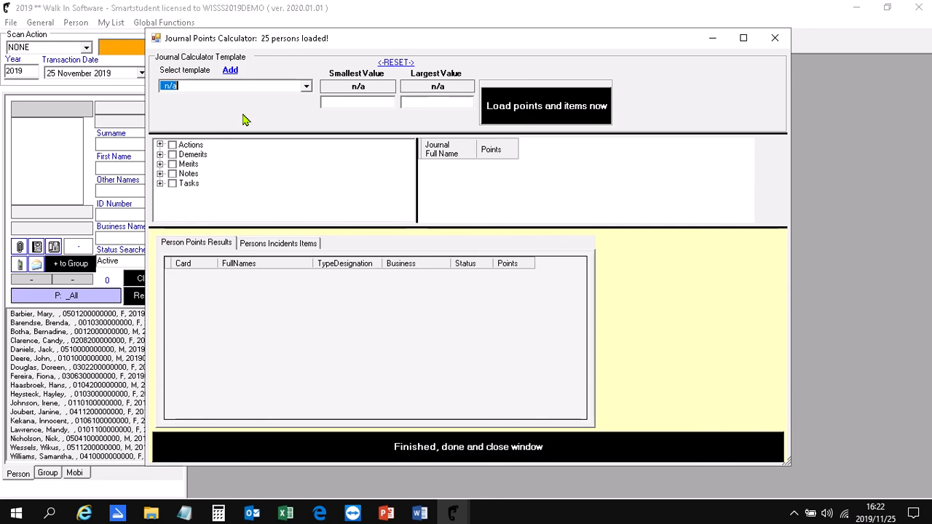
pyautogui.click(306, 85)
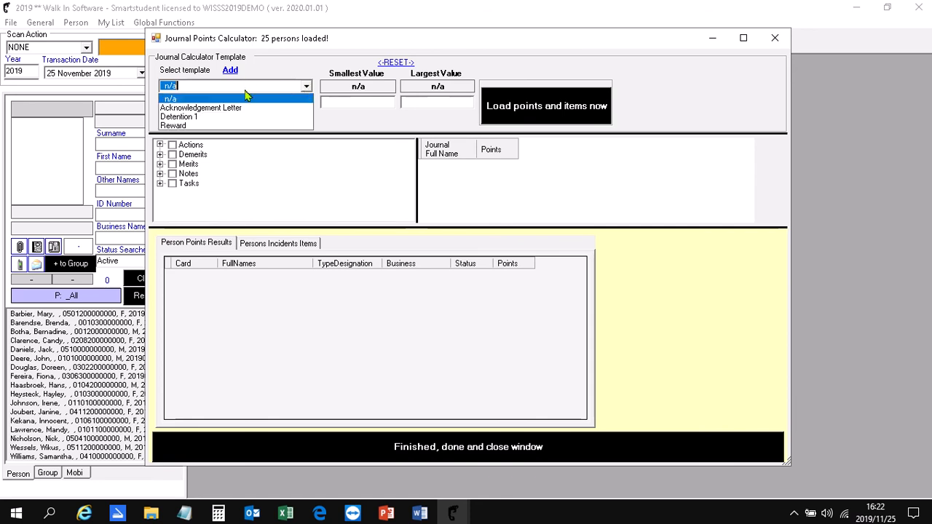
pyautogui.click(202, 126)
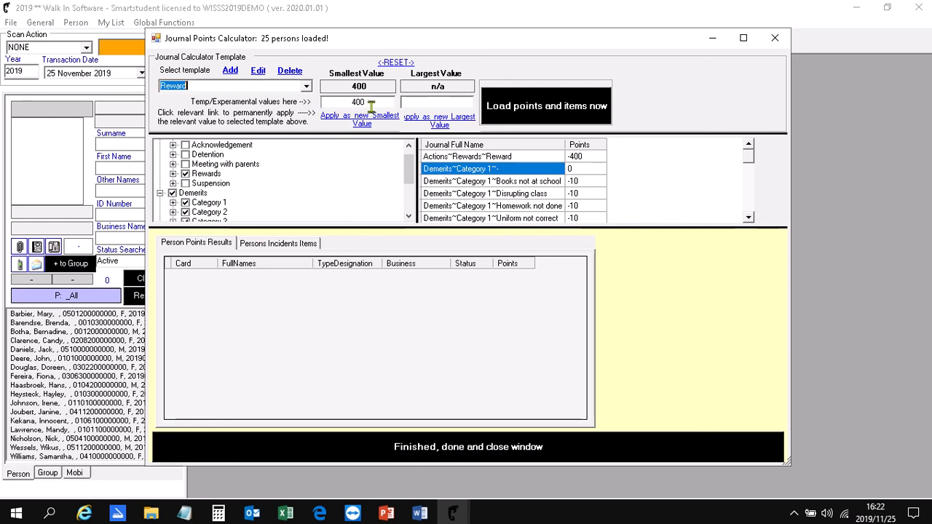
# - Check the Reward template's included journal categories, load its points and items, and close the calculator
pyautogui.scroll(1, 408, 169)
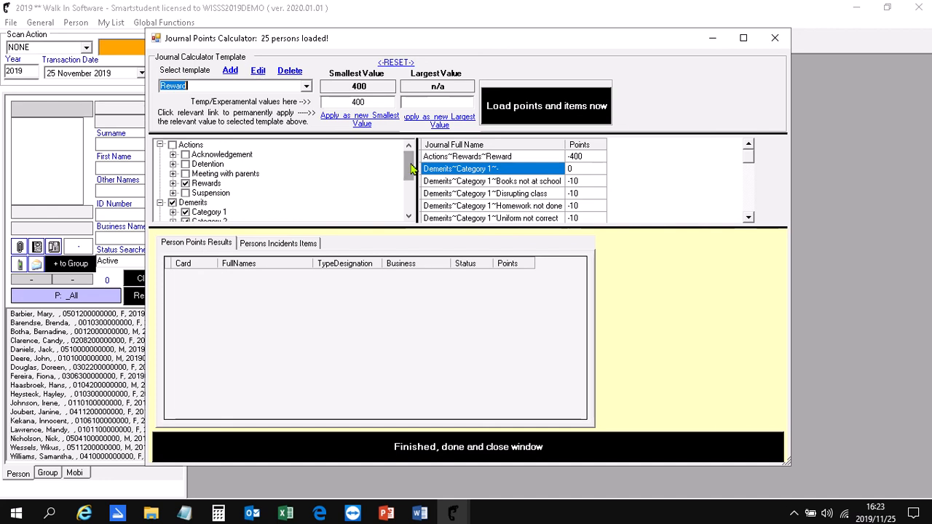
pyautogui.scroll(-3, 402, 182)
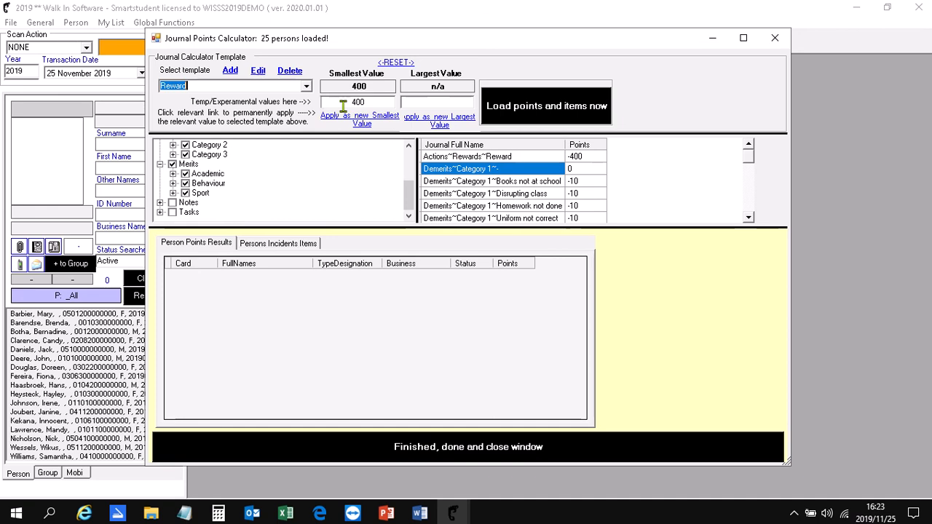
pyautogui.scroll(3, 411, 150)
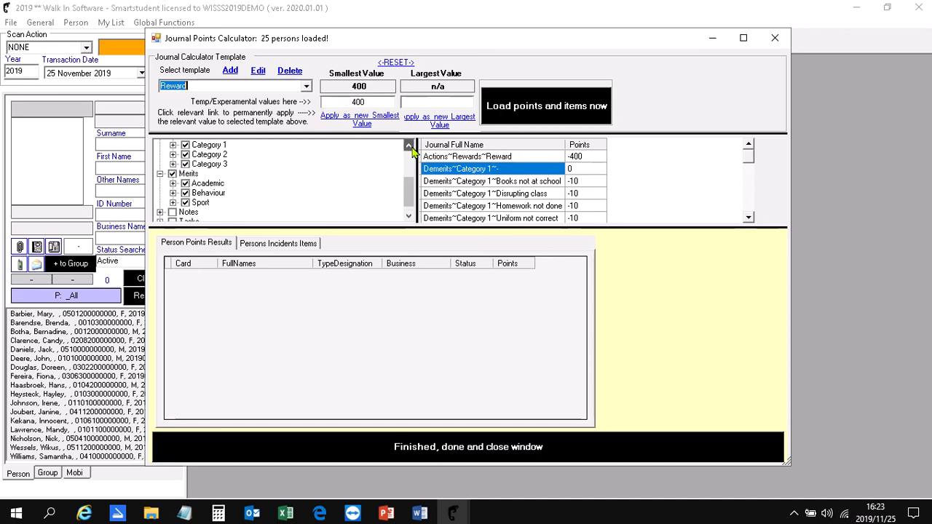
pyautogui.click(185, 184)
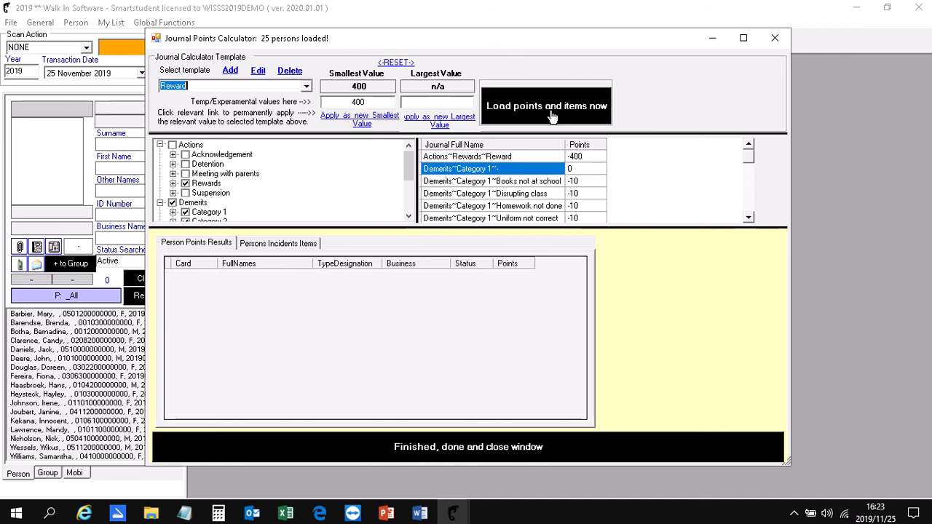
pyautogui.click(551, 114)
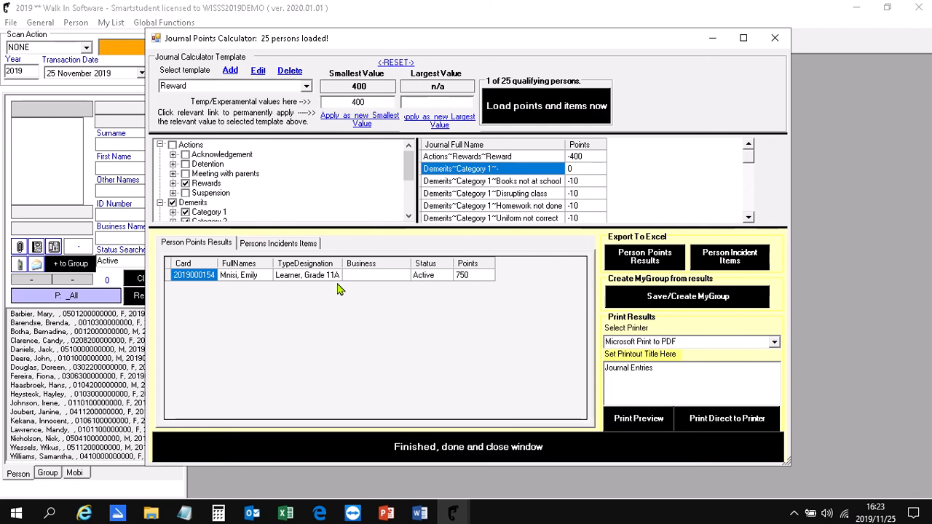
pyautogui.click(368, 452)
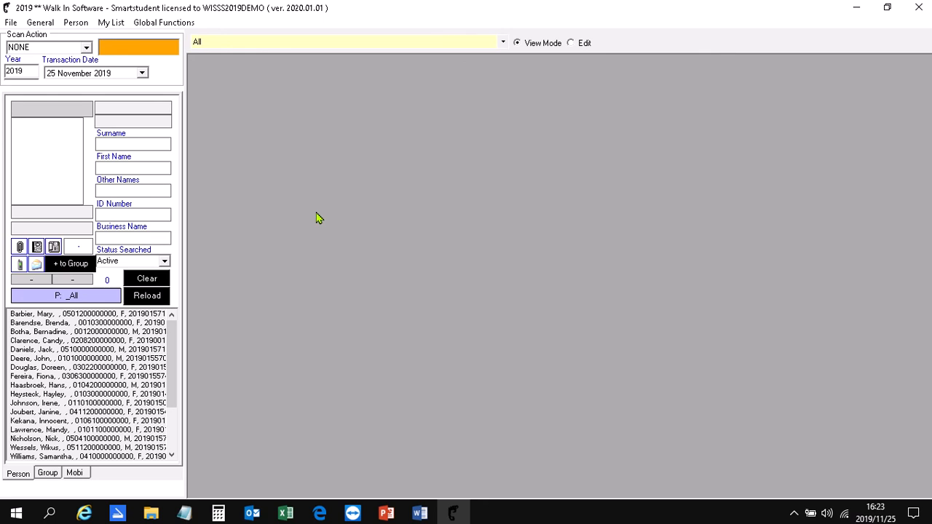
# - Switch to Word and show the document Contact detail page.docx
pyautogui.moveTo(420, 513)
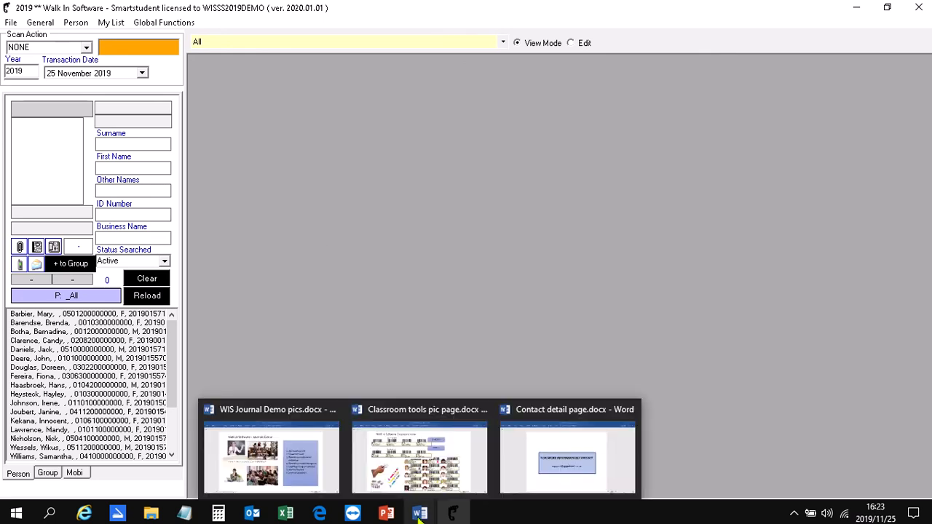
pyautogui.click(570, 455)
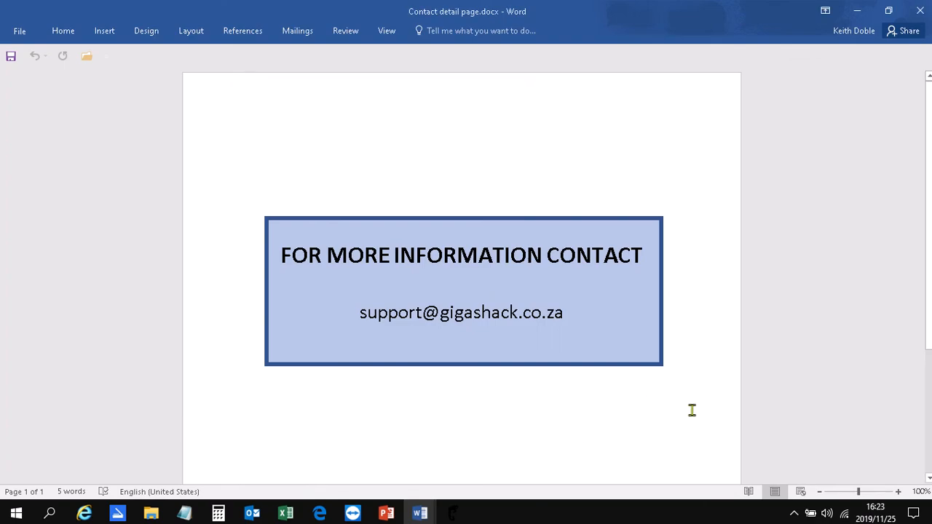